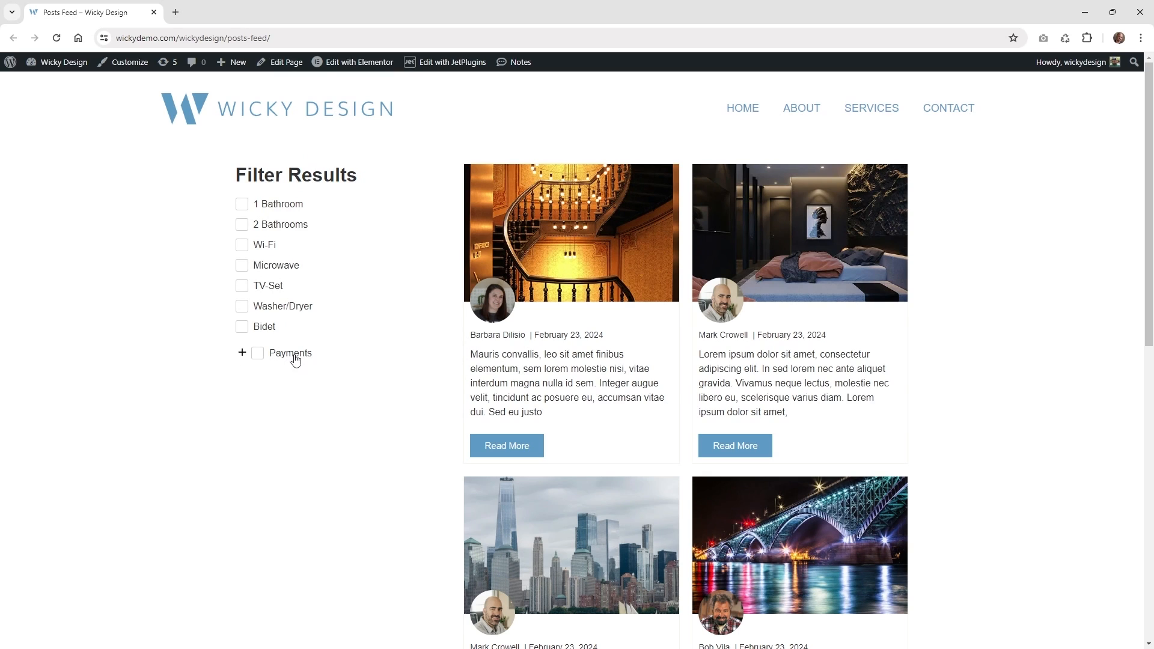
Expand the Payments filter group and test filtering the posts with combinations of AMEX, Cash and Check
left_click(242, 353)
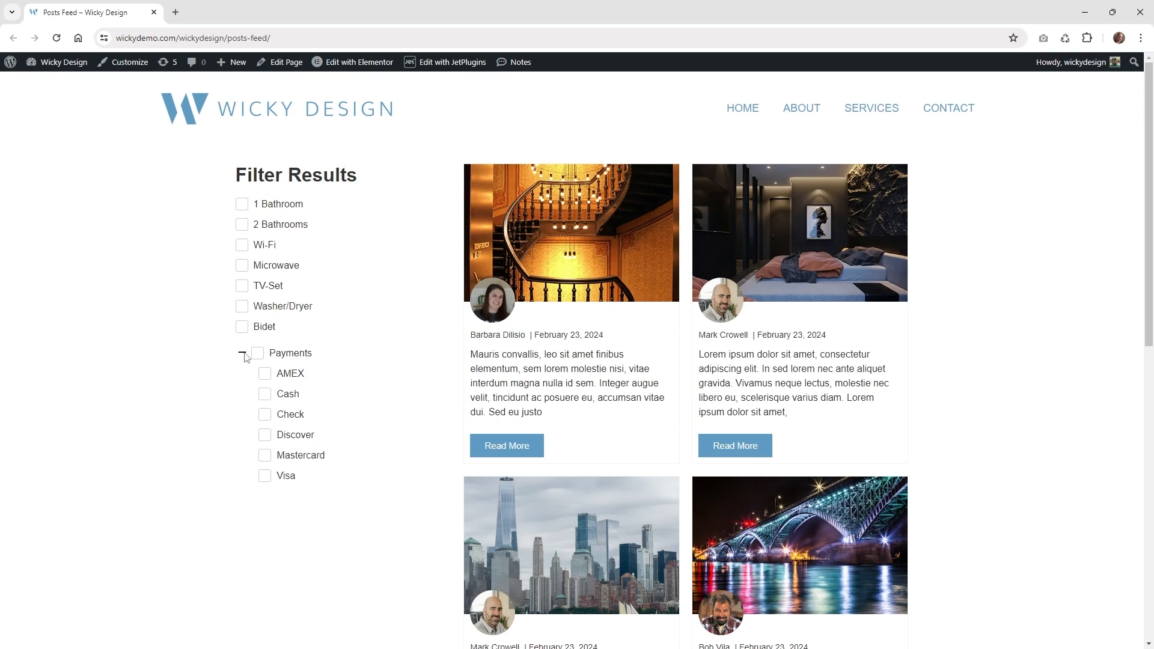
left_click(284, 373)
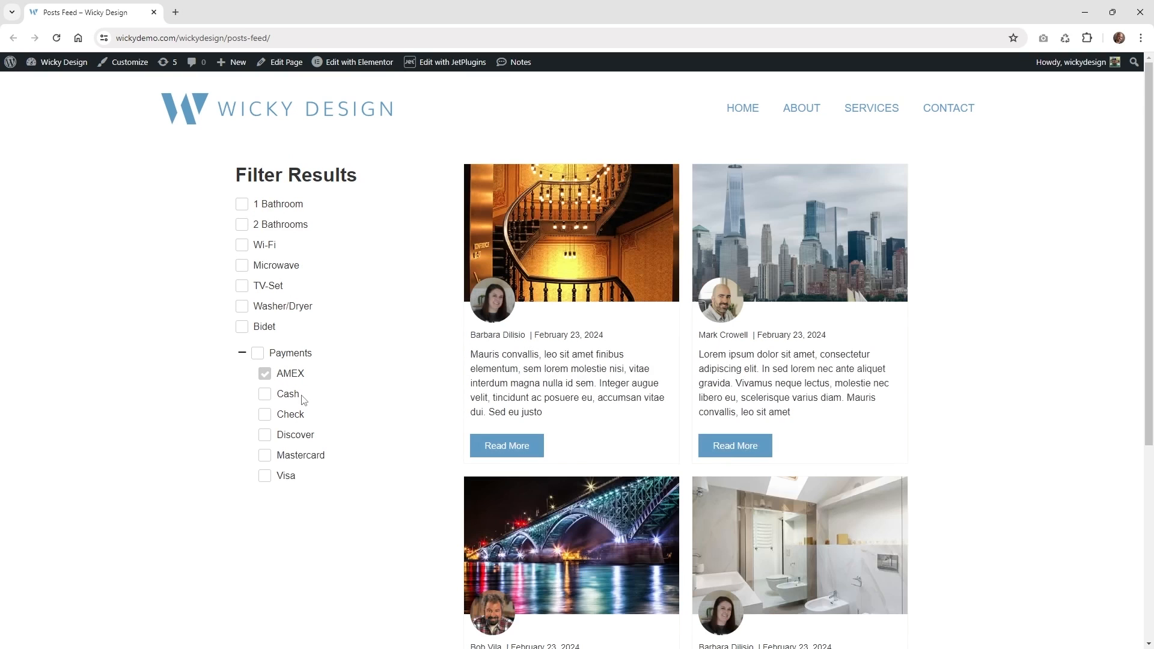
left_click(290, 397)
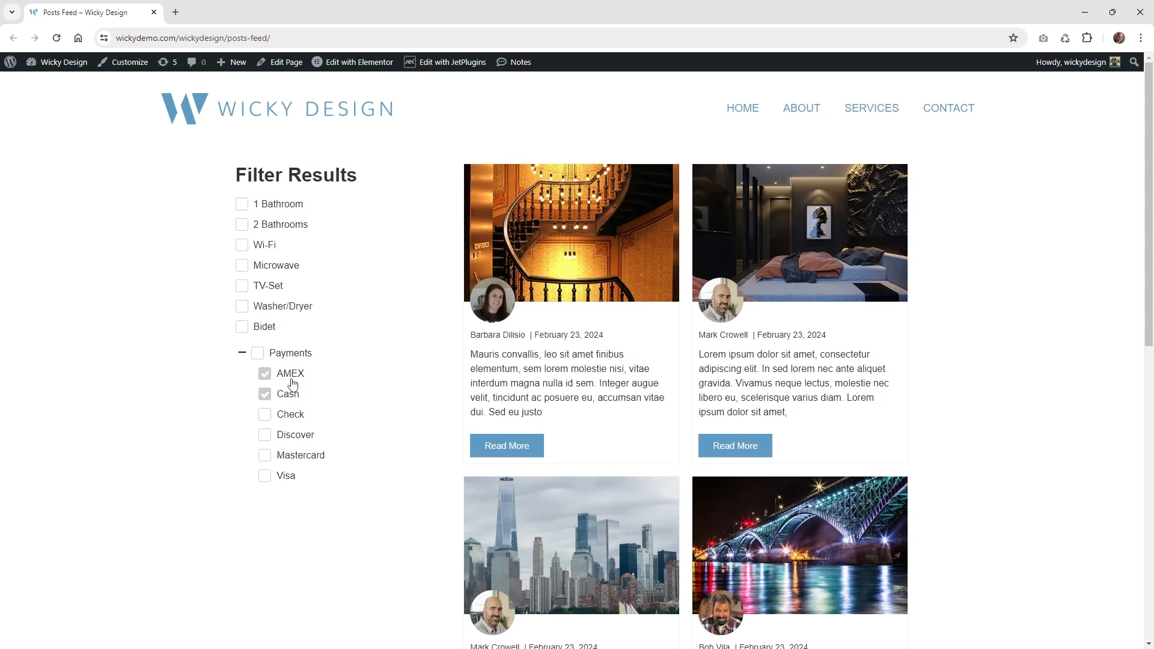
left_click(290, 375)
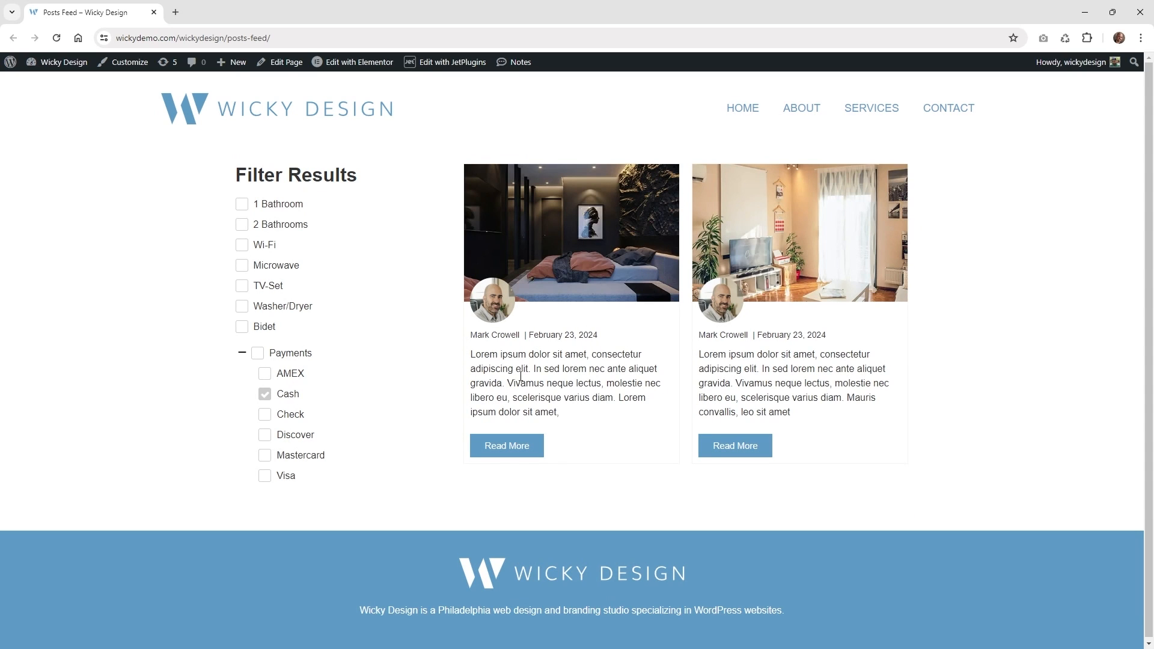
left_click(289, 416)
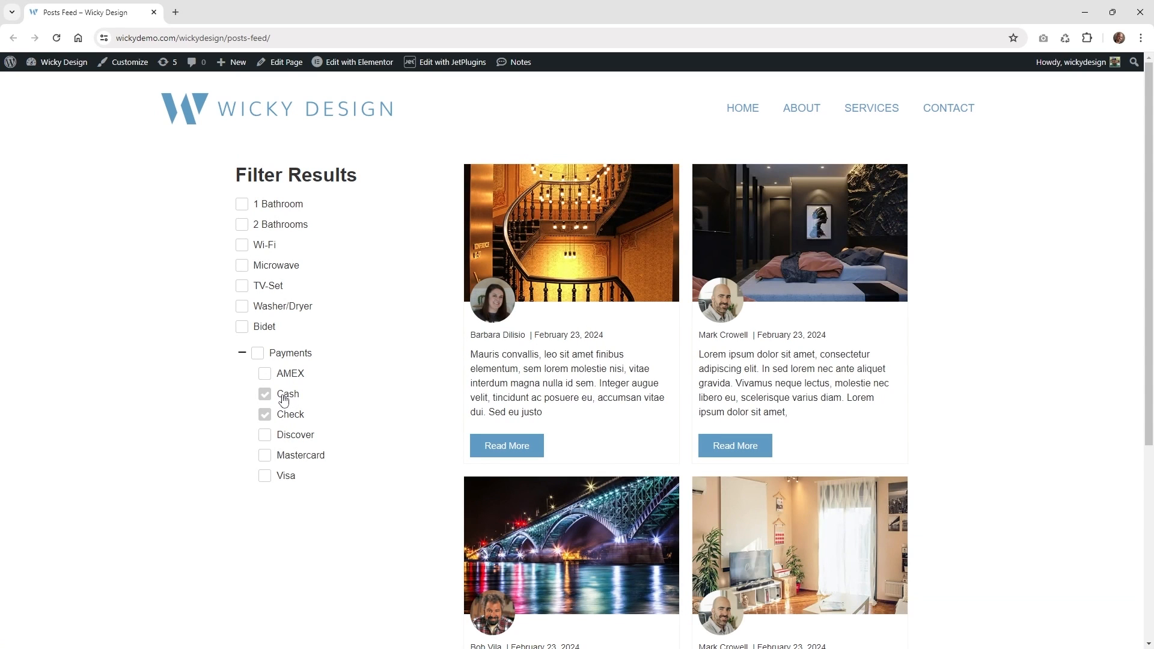
left_click(284, 397)
left_click(289, 415)
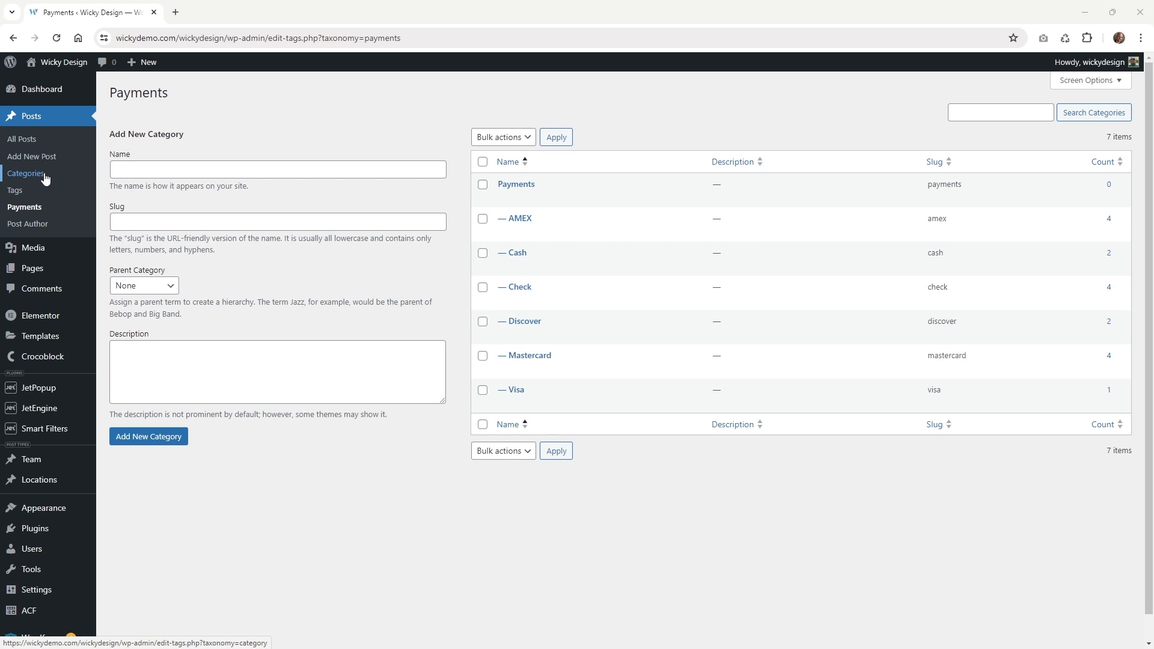
View the terms of the posts' Categories taxonomy and those of the custom Payments taxonomy
left_click(27, 174)
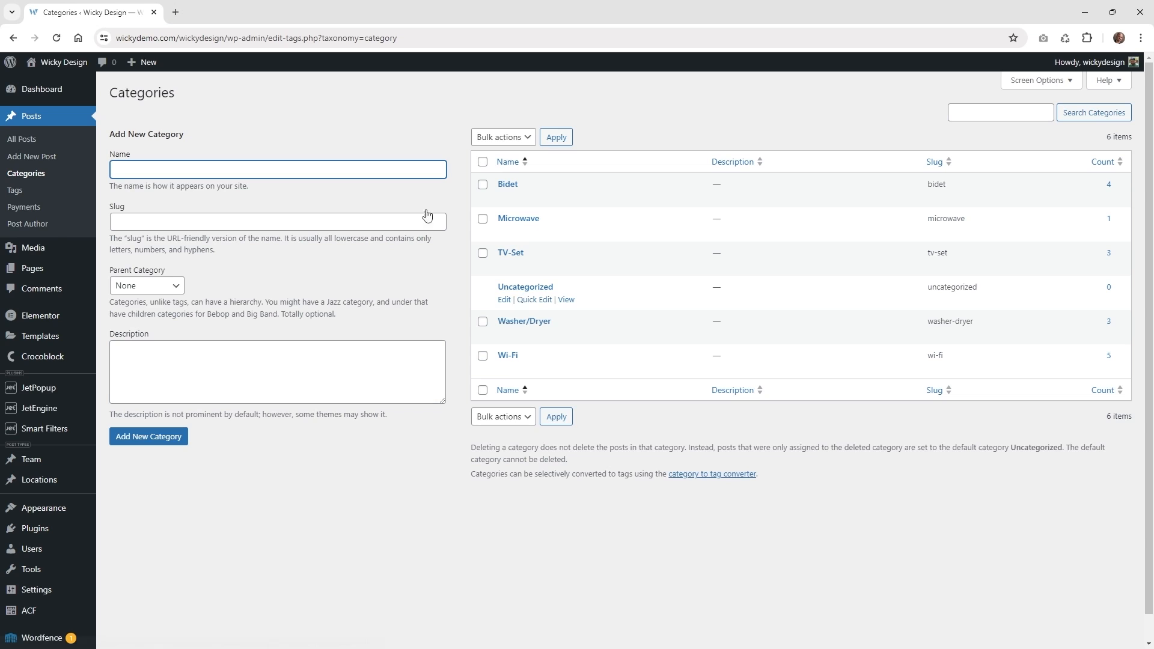
left_click(42, 207)
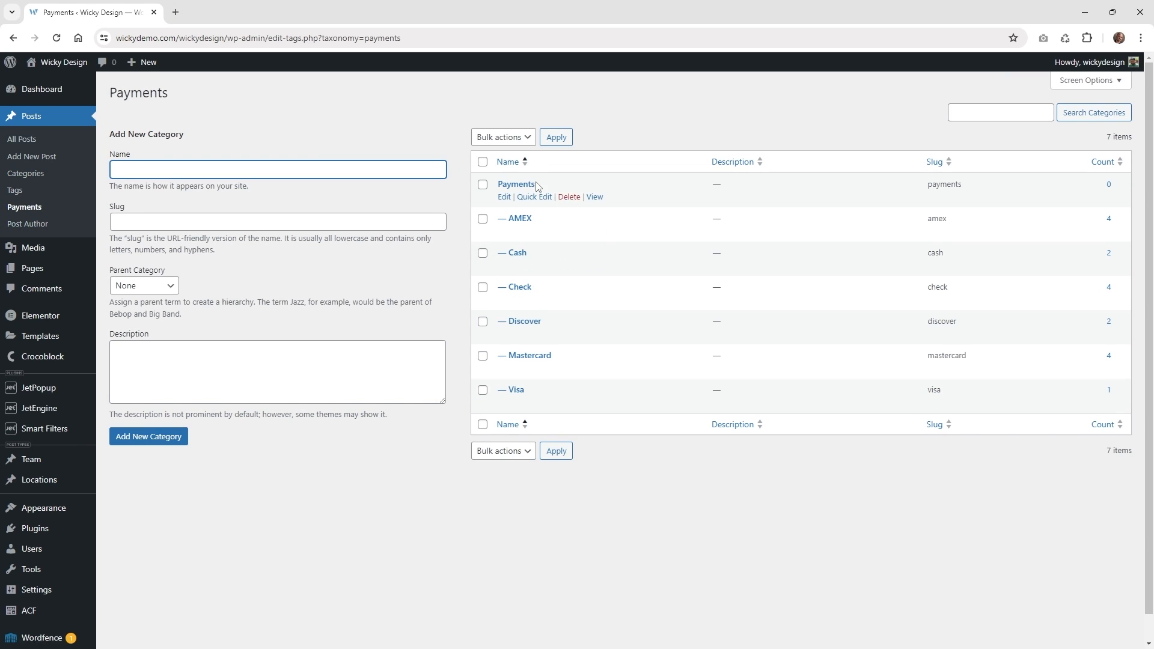
Examine the Payments terms assigned to Post 5 in Quick Edit and close it without saving
left_click(44, 146)
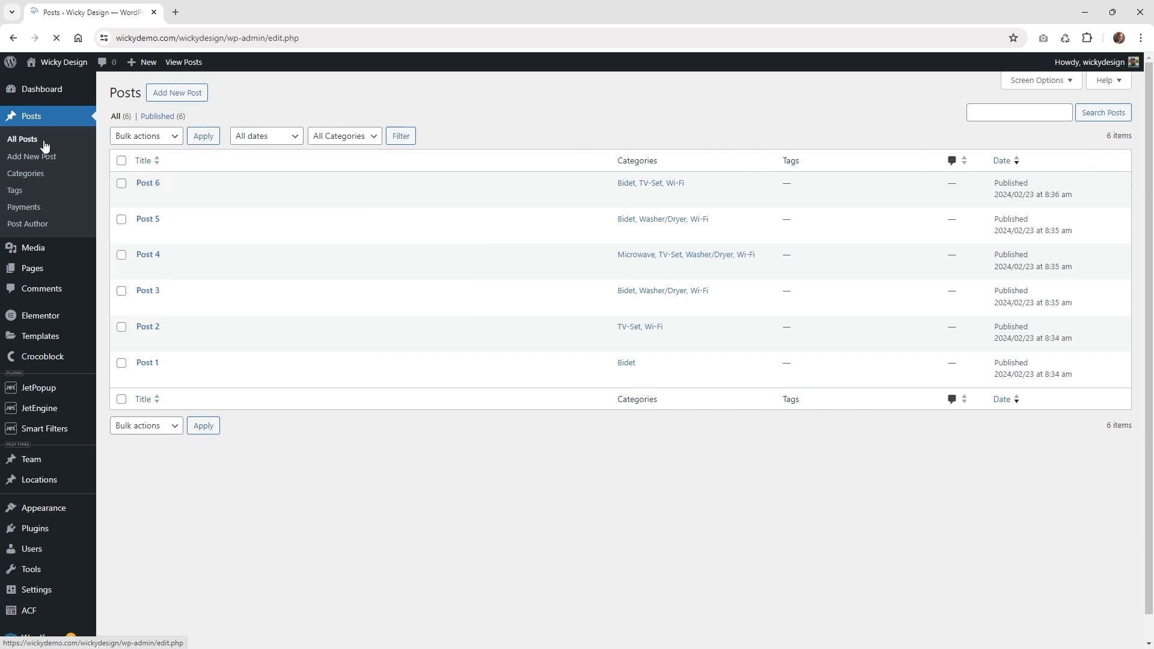
left_click(169, 236)
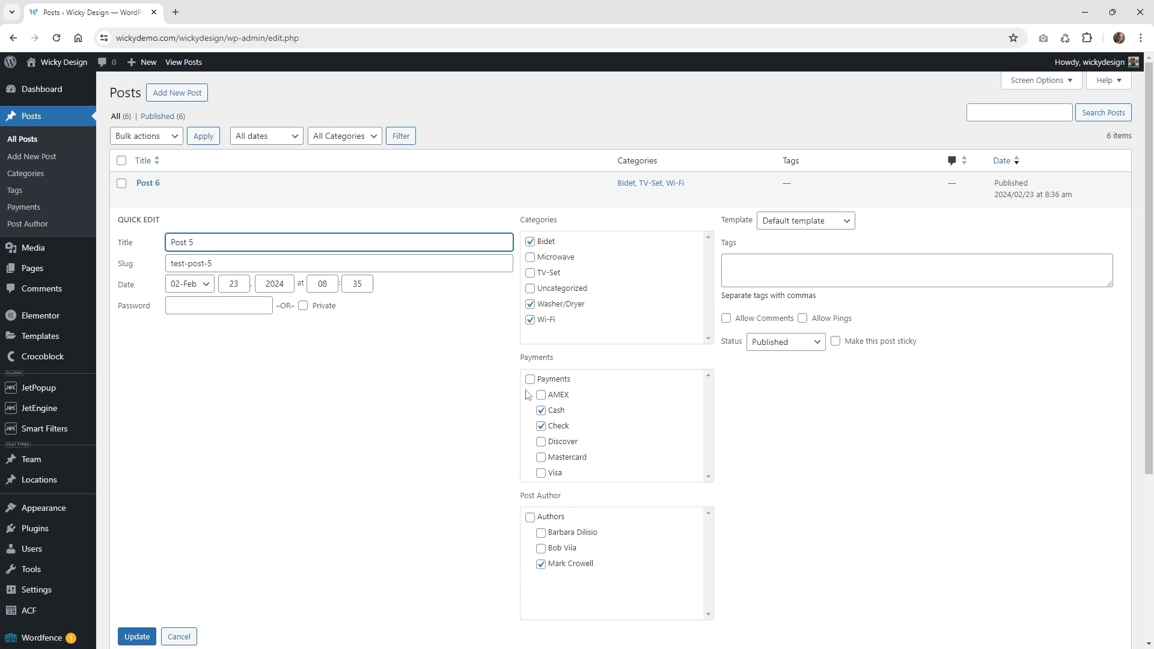
scroll(726, 427, "down", 1)
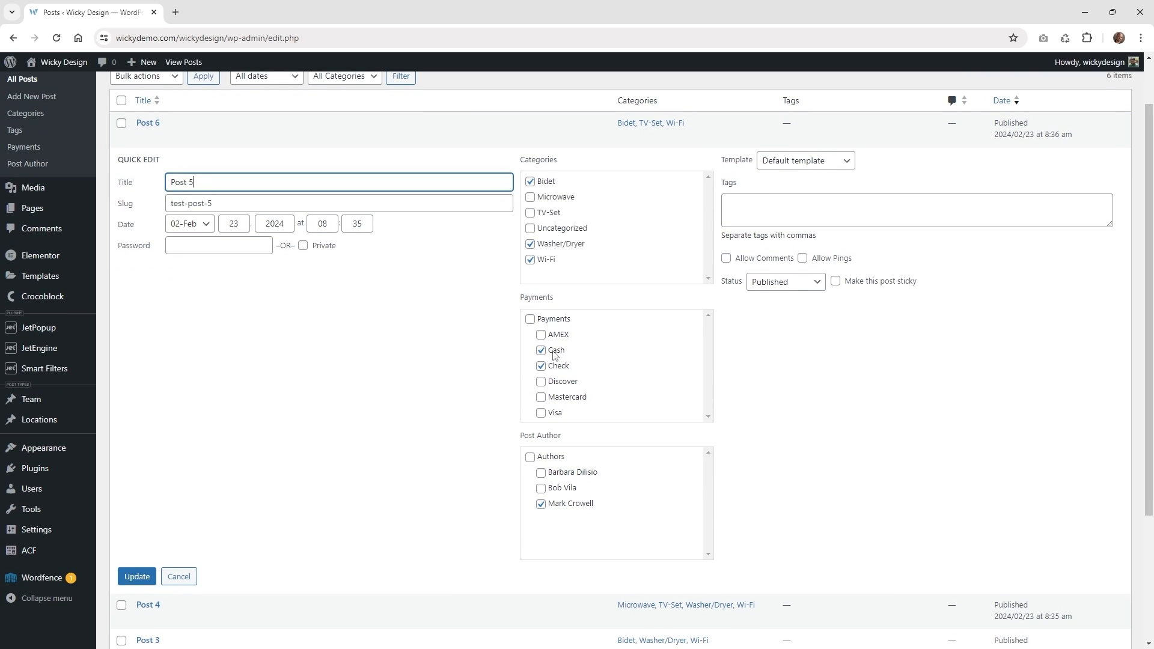
left_click(559, 354)
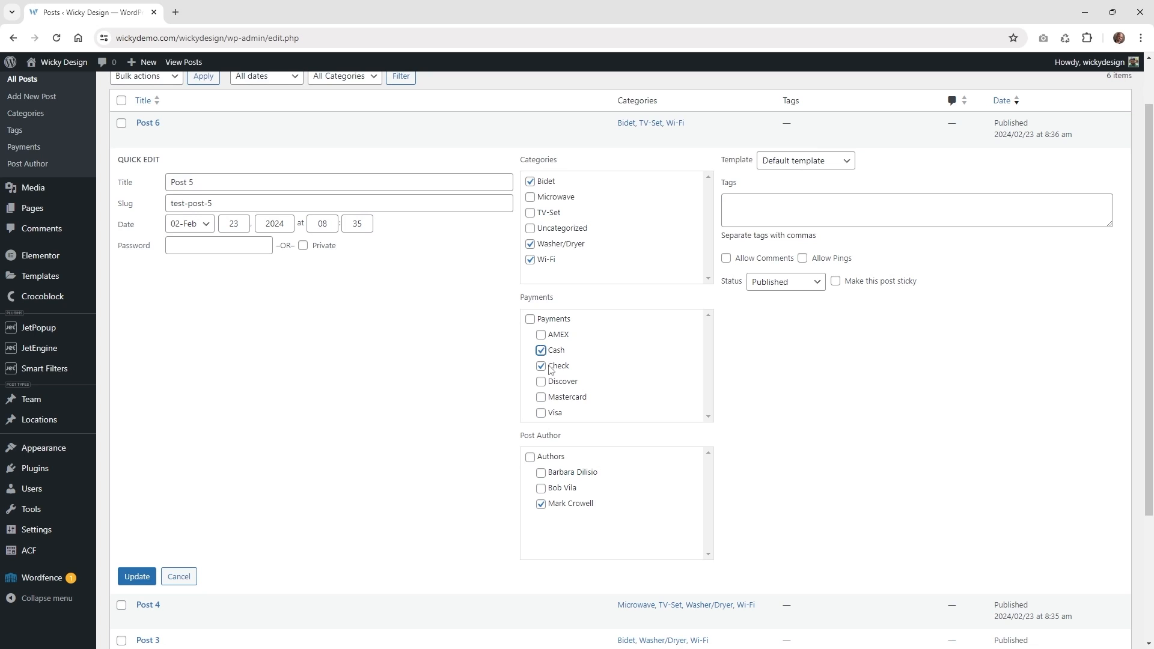
left_click(181, 578)
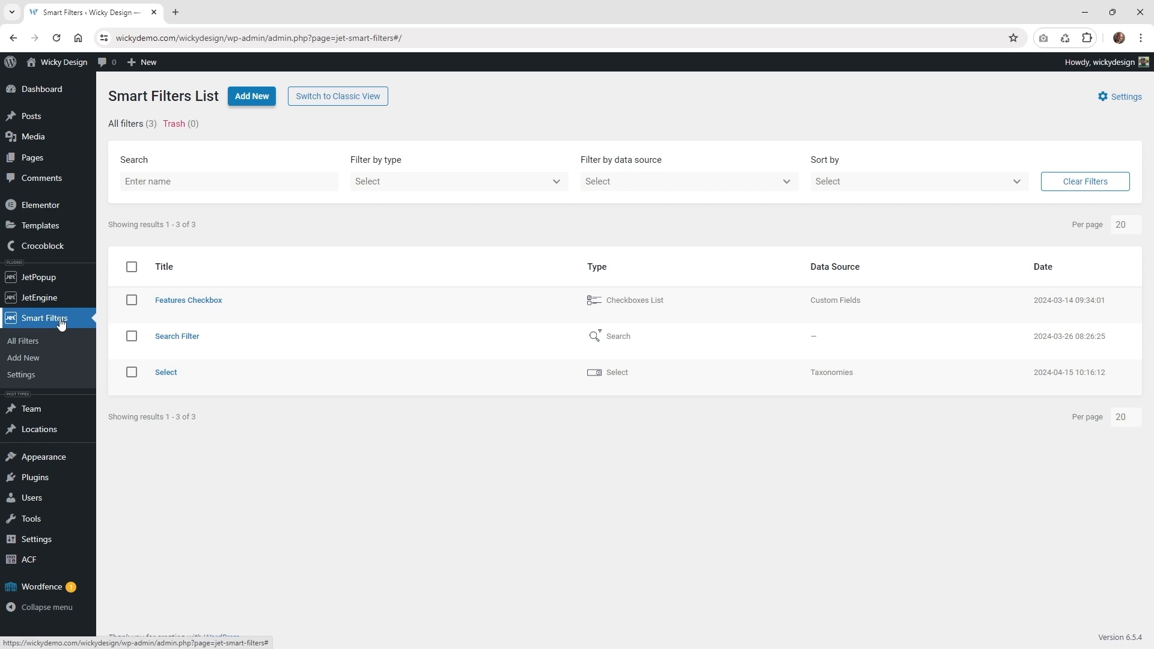
Create a new smart filter named Payments with the Checkboxes list filter type
left_click(253, 107)
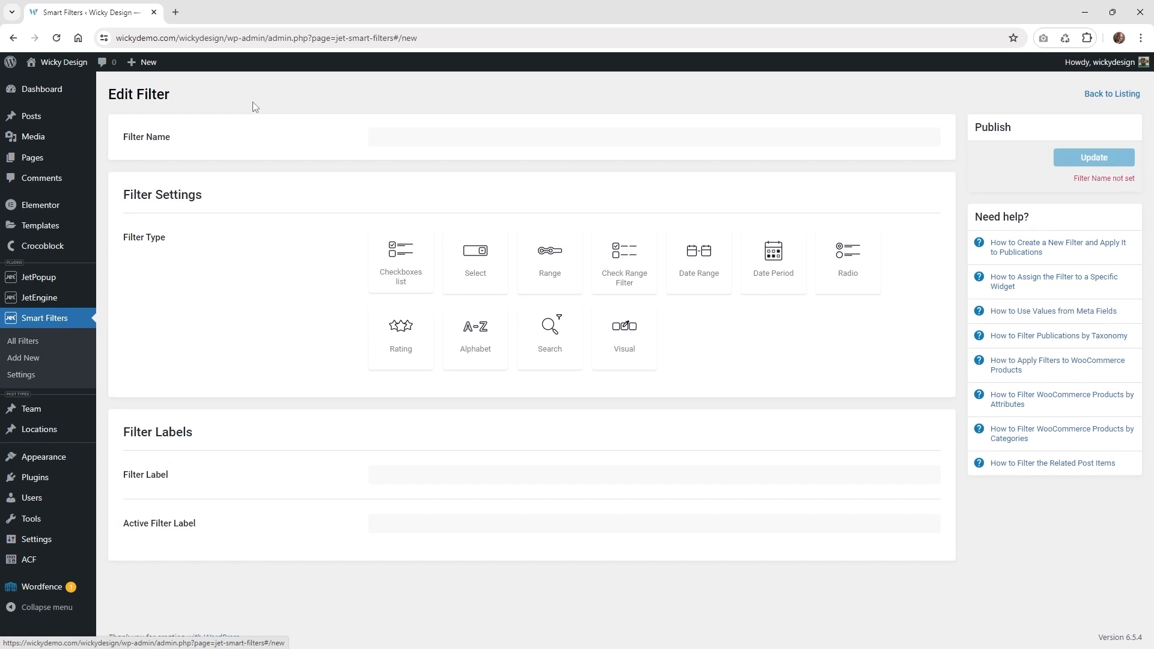
left_click(457, 140)
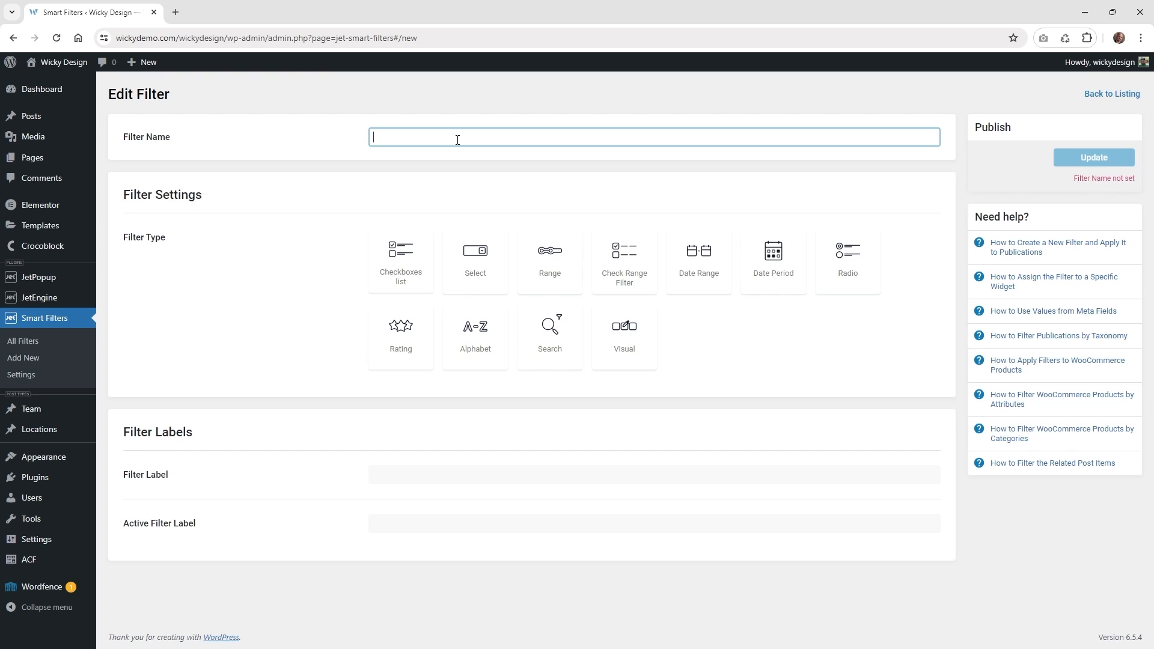
type("Payments")
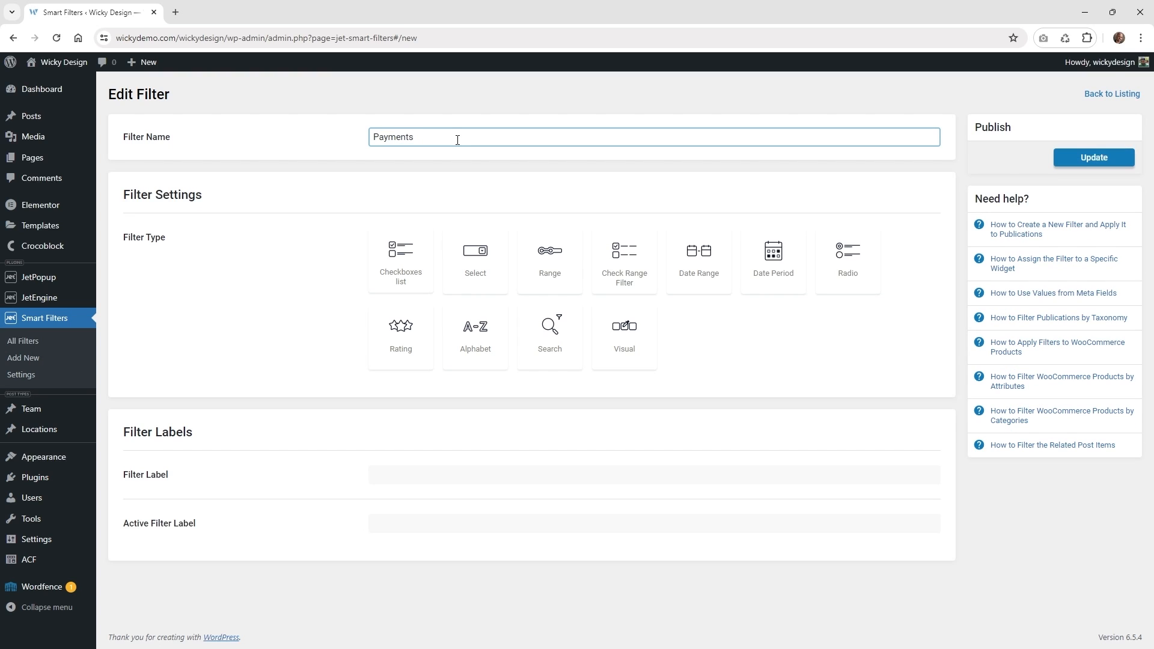
left_click(406, 253)
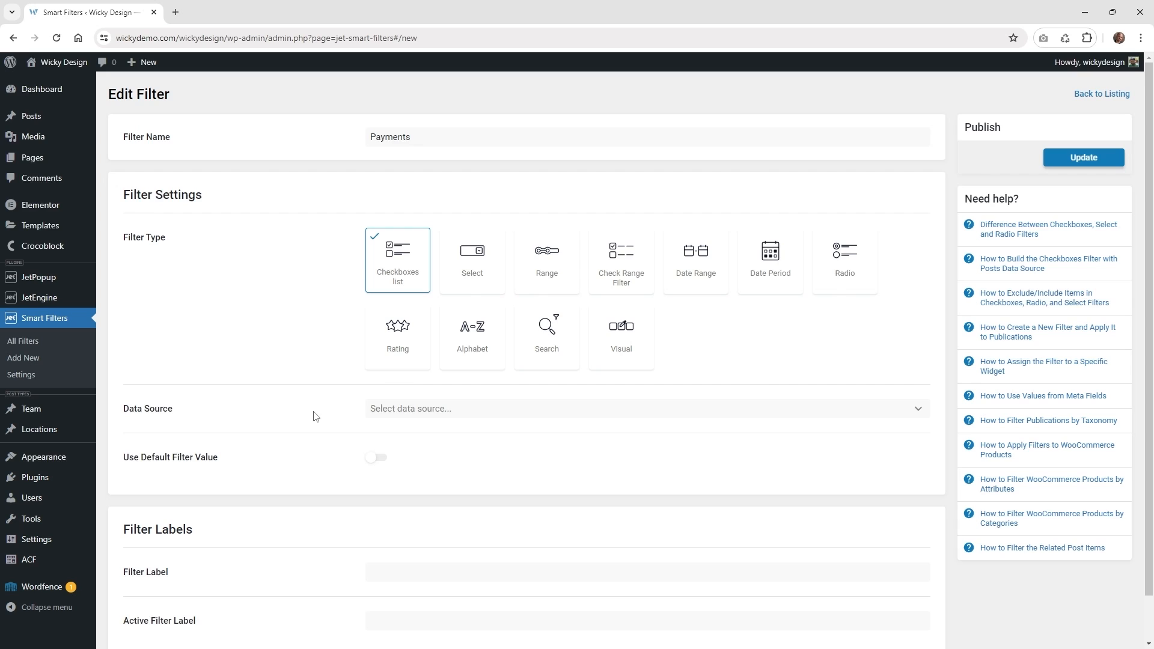
Set the filter's data source to Taxonomies and its taxonomy to Payments
left_click(400, 411)
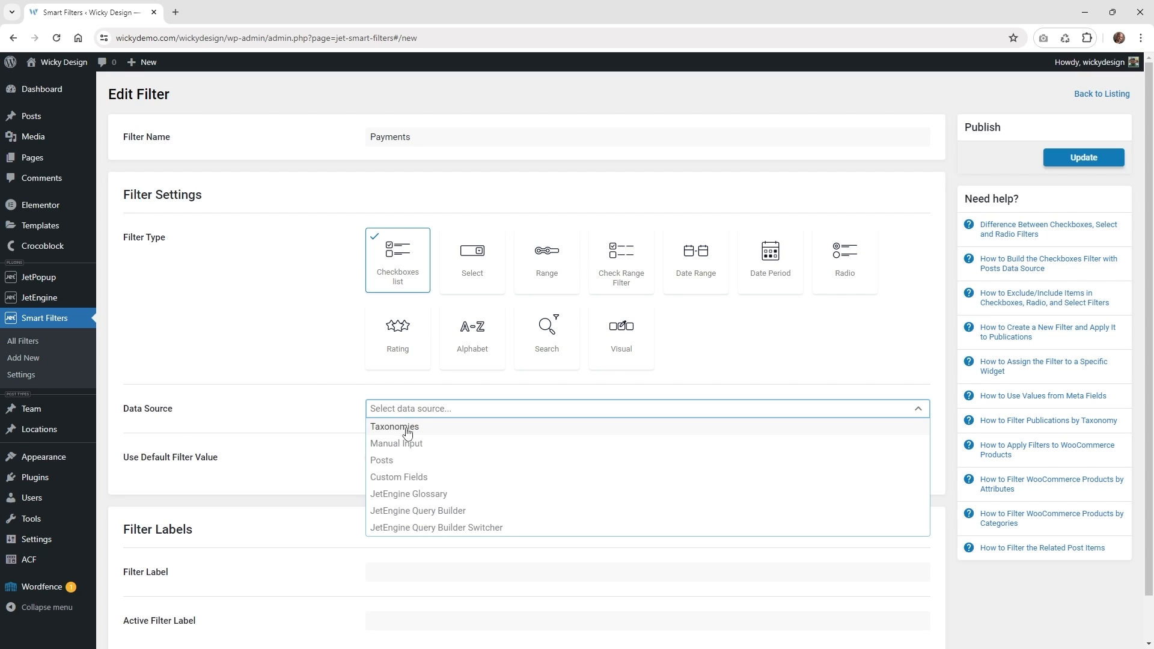
mouse_move(41, 119)
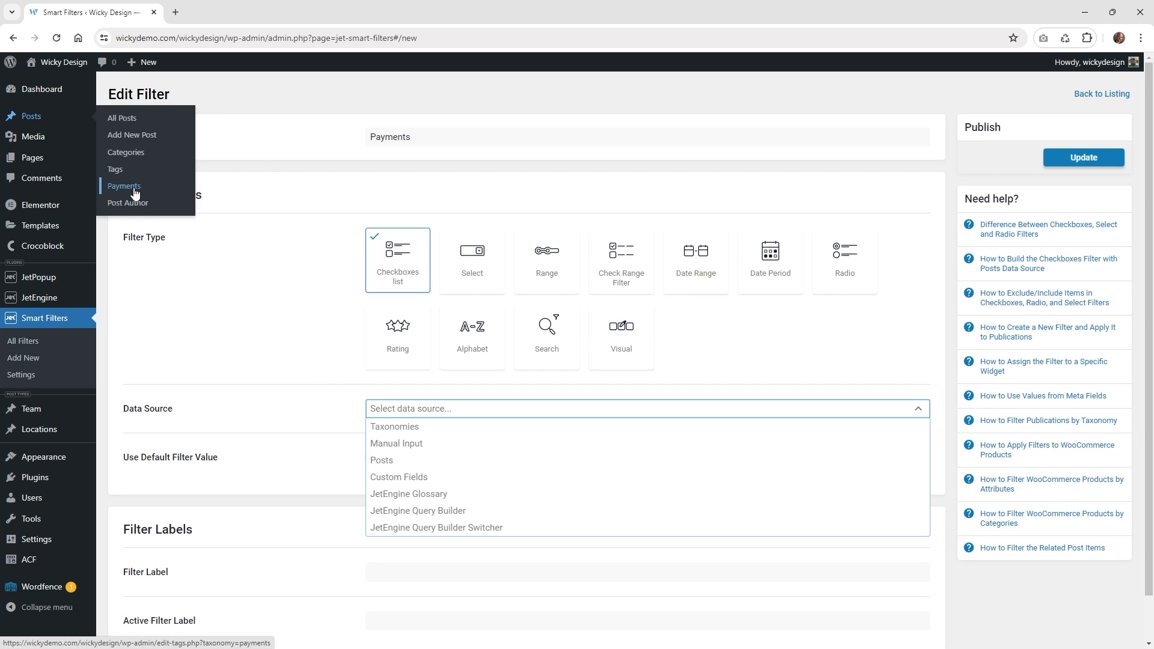
left_click(421, 428)
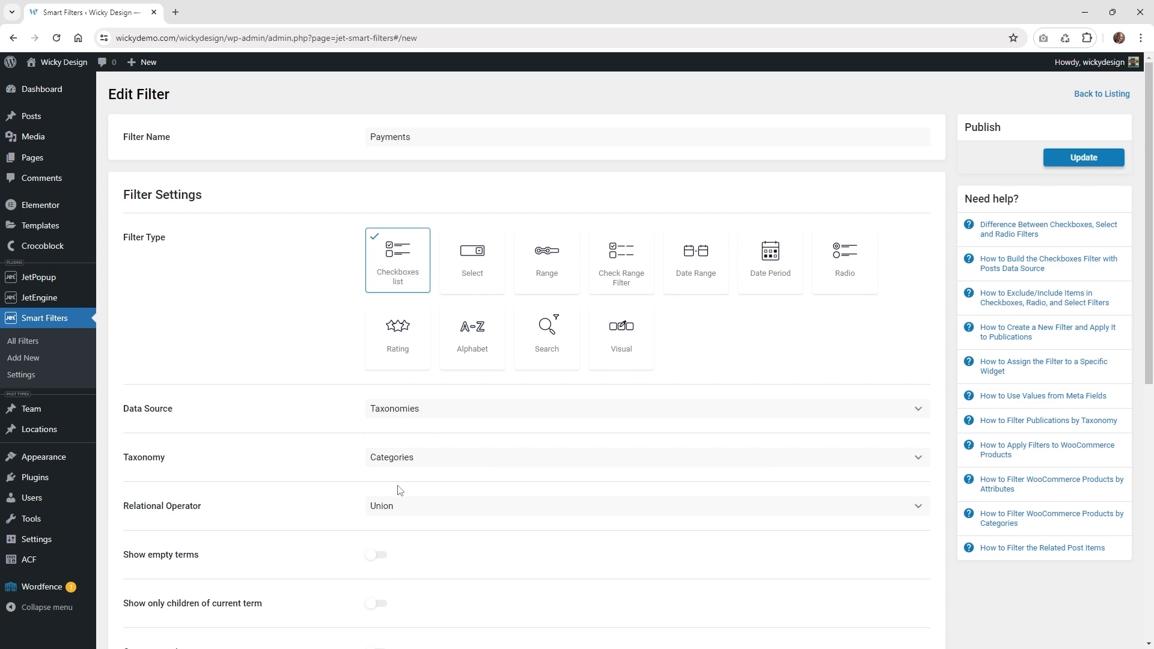
left_click(403, 463)
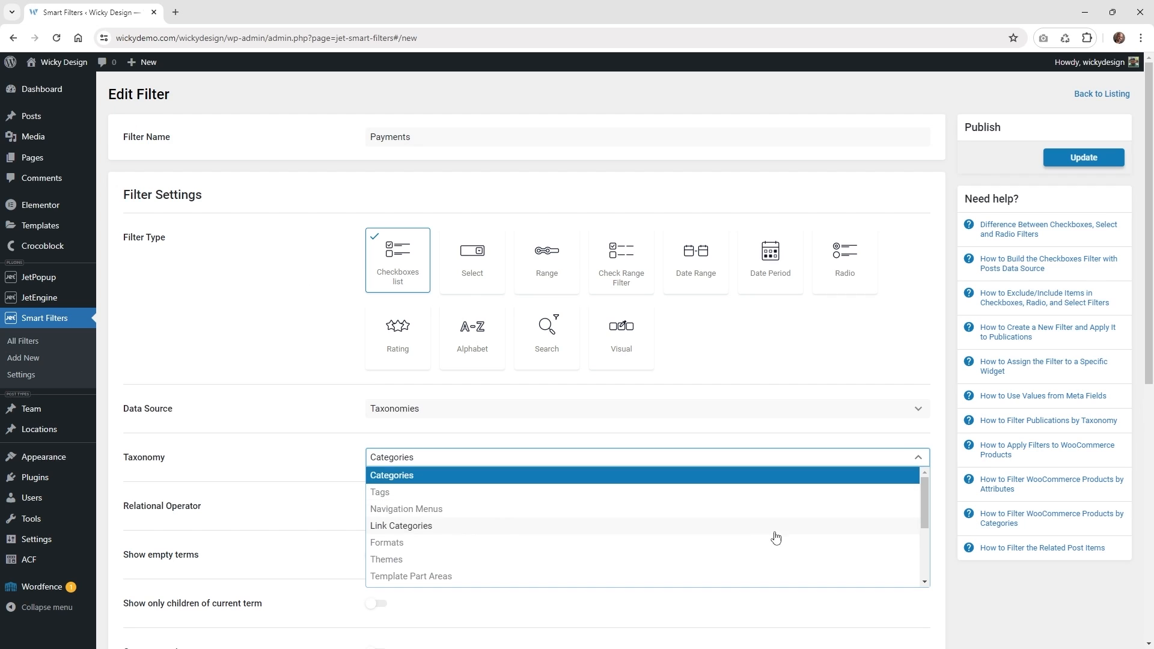
left_click_drag(924, 485, 929, 537)
left_click(506, 534)
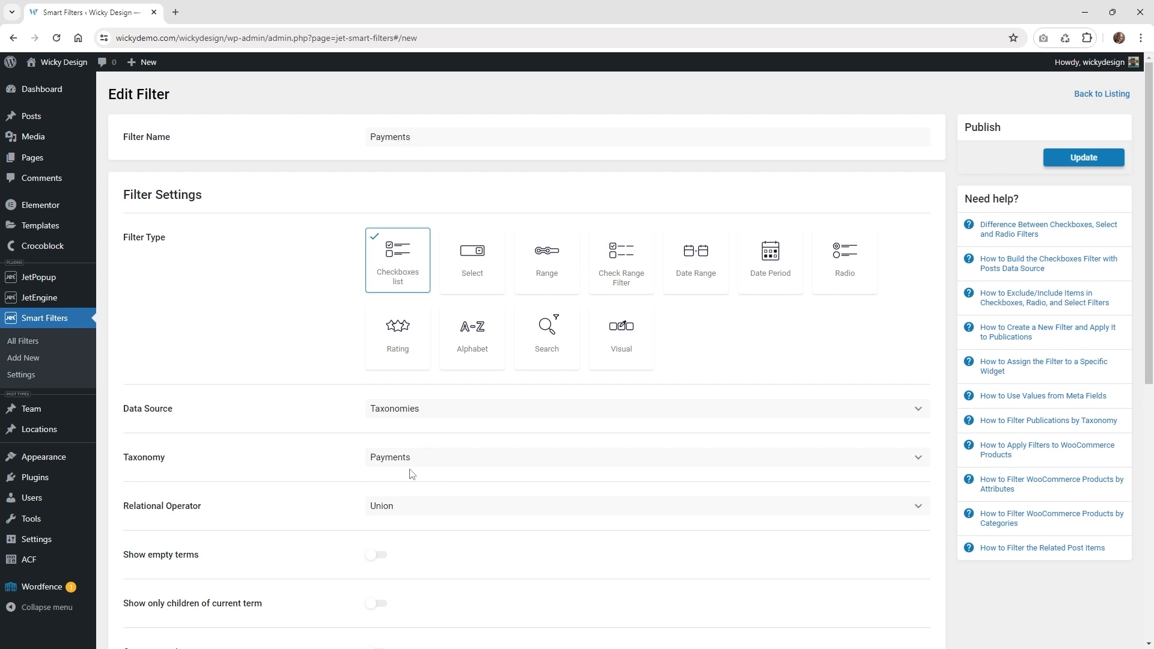
Keep the relational operator as Union and enable Group terms by parents together with the Collapsible option
scroll(361, 457, "down", 2)
left_click(434, 386)
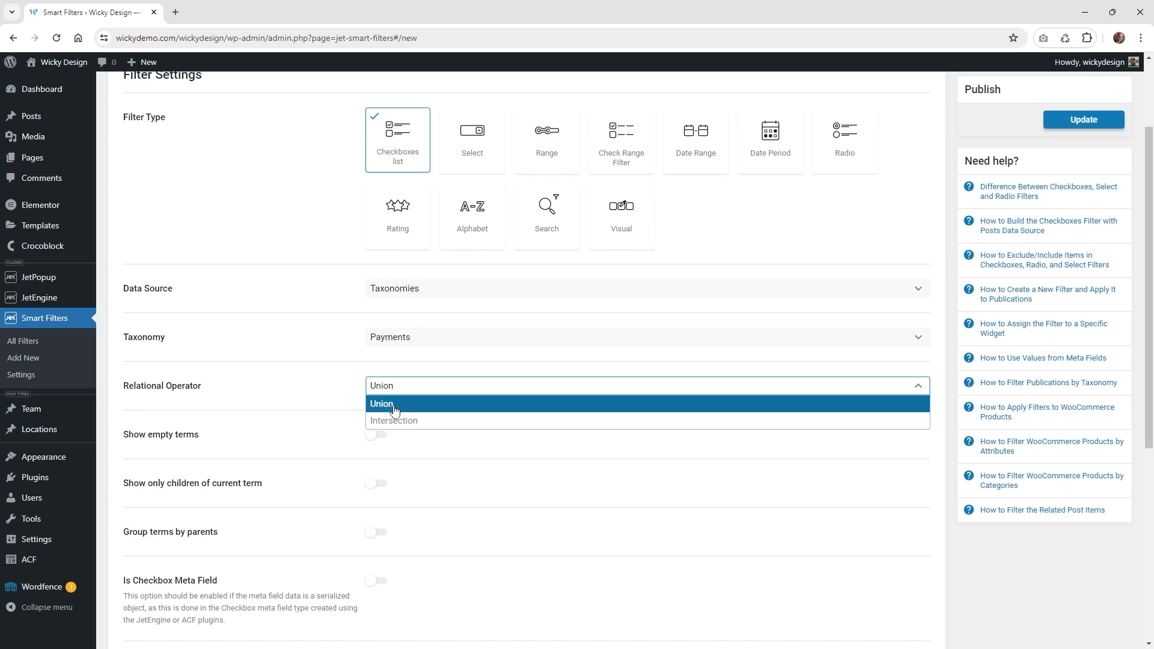
left_click(319, 388)
scroll(330, 393, "down", 2)
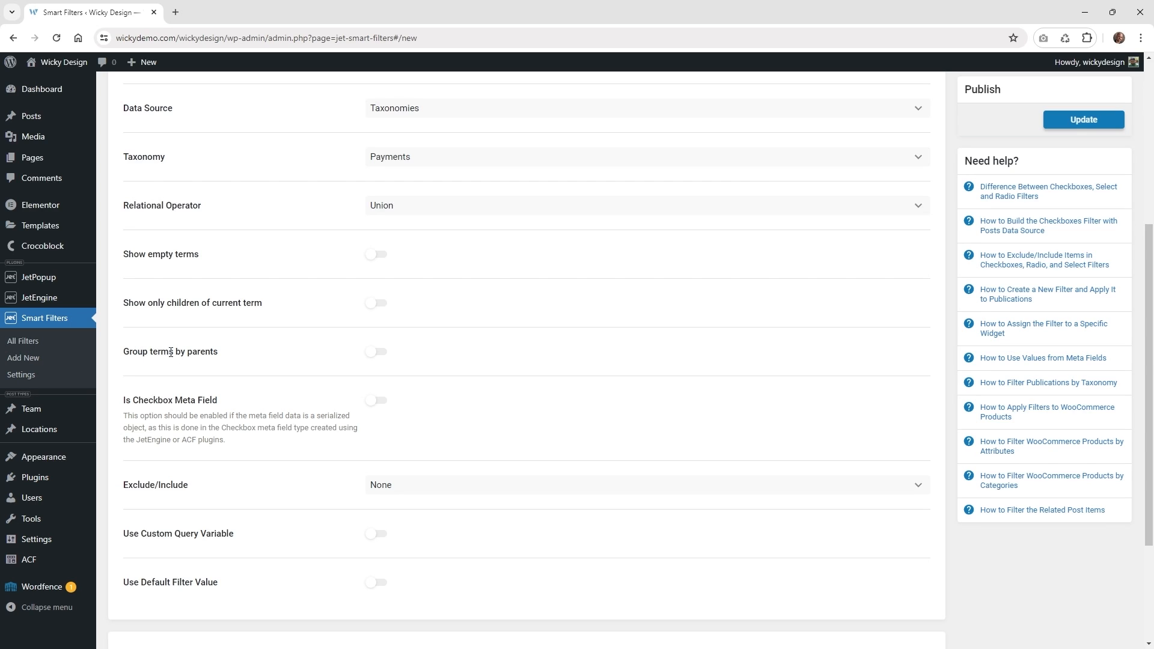
left_click(377, 354)
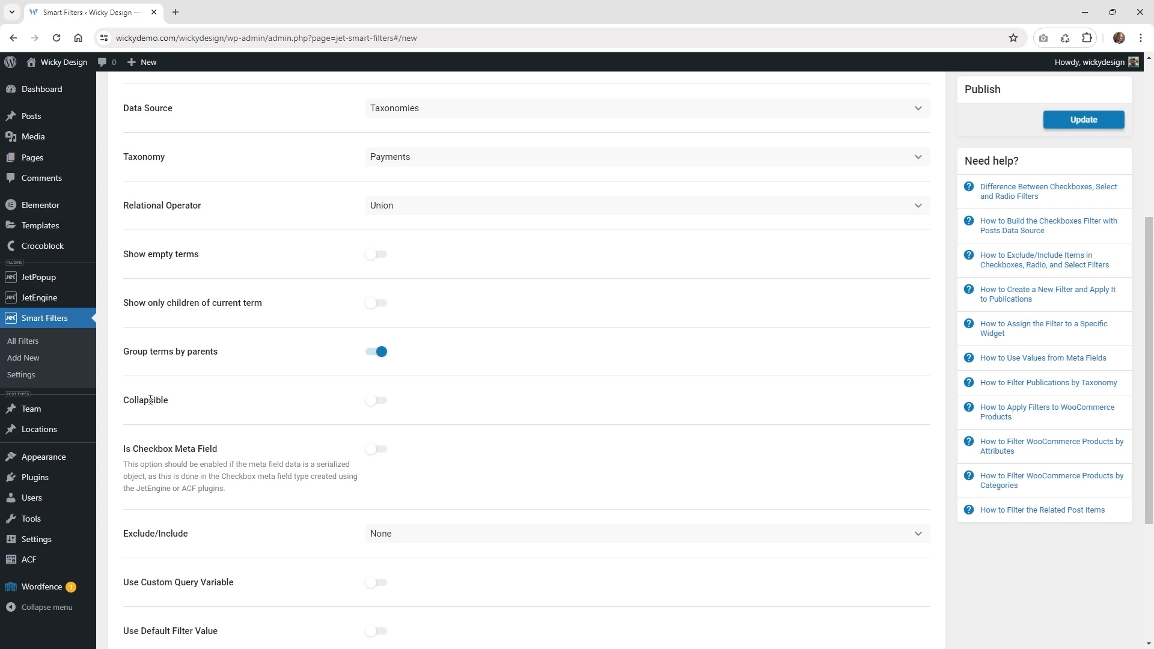
left_click(376, 408)
Set both the Filter Label and the Active Filter Label to Payments and save the filter
scroll(347, 356, "down", 4)
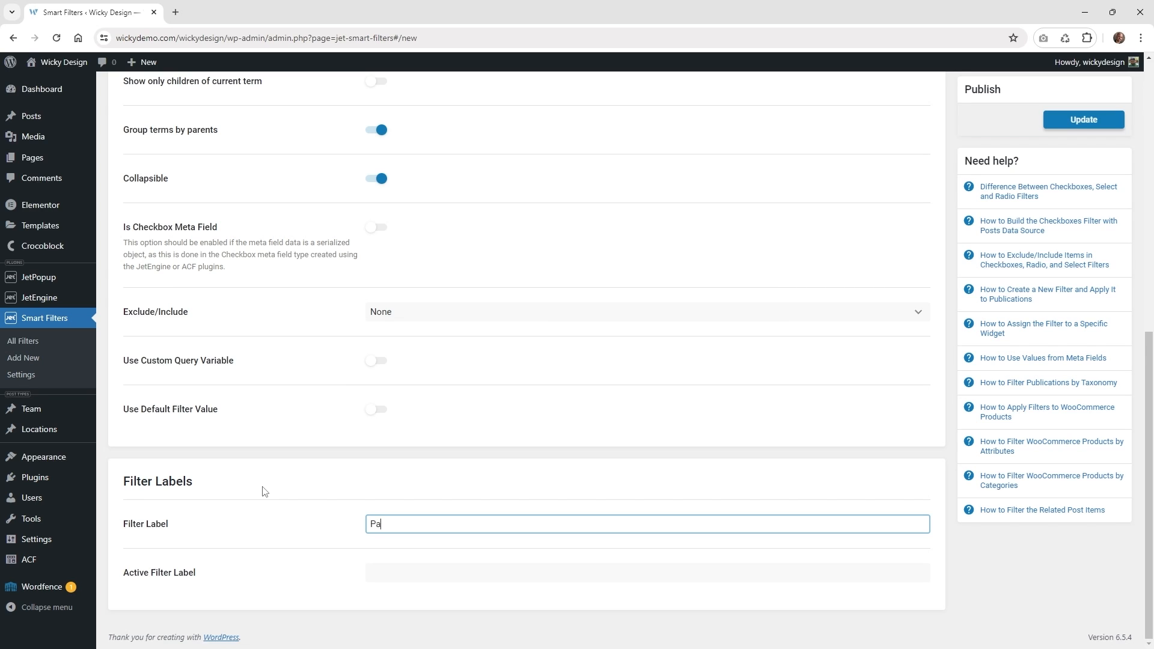
left_click_drag(412, 524, 357, 529)
key("ctrl+c")
left_click(429, 567)
key("ctrl+v")
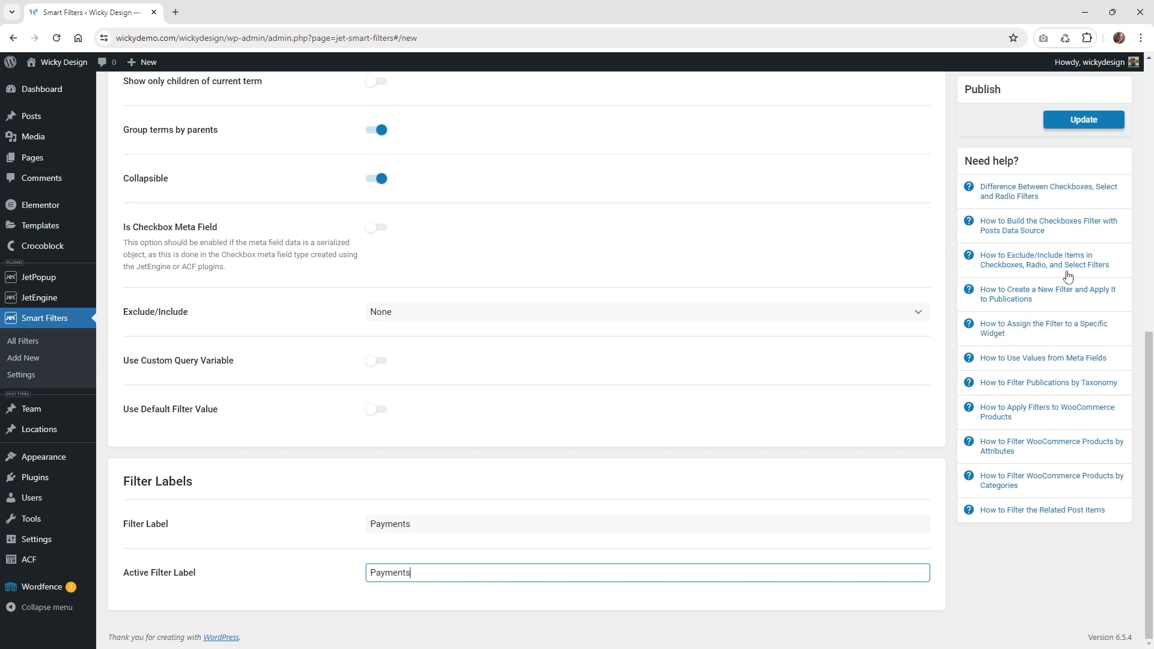
left_click(1102, 120)
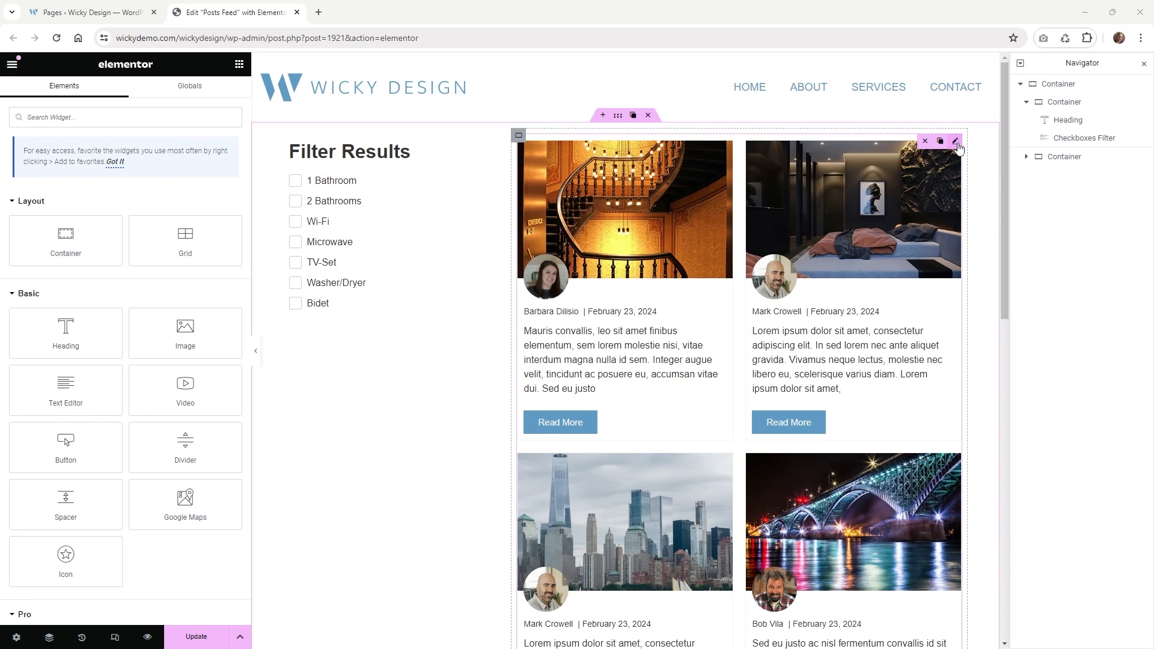
Examine the settings of the Listing Grid that displays the posts on the Posts Feed page
left_click(956, 142)
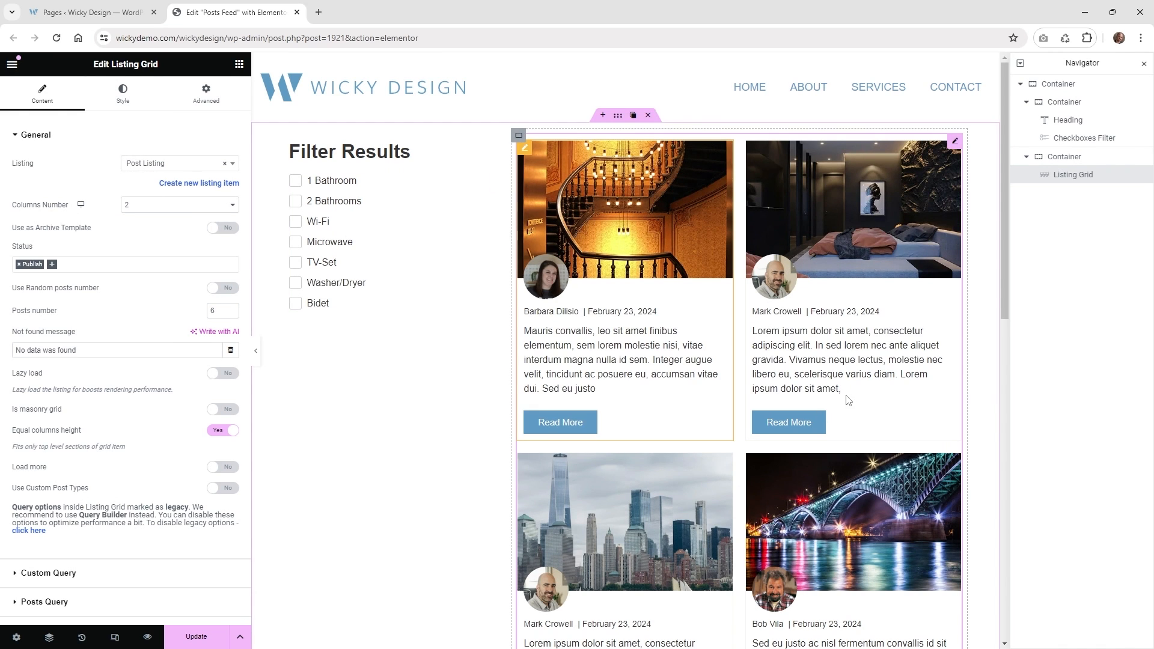
scroll(847, 399, "down", 4)
scroll(847, 399, "up", 4)
Find the Checkboxes Filter widget and add it below the existing checkbox filter under Filter Results
left_click(240, 65)
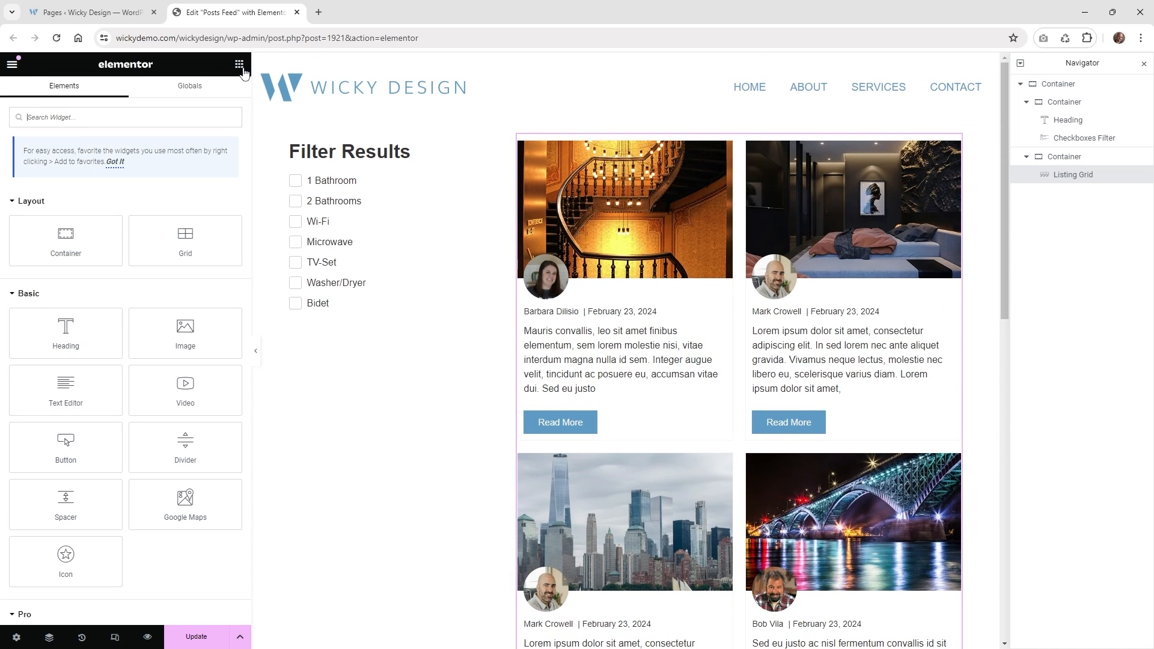
left_click(121, 118)
type("check")
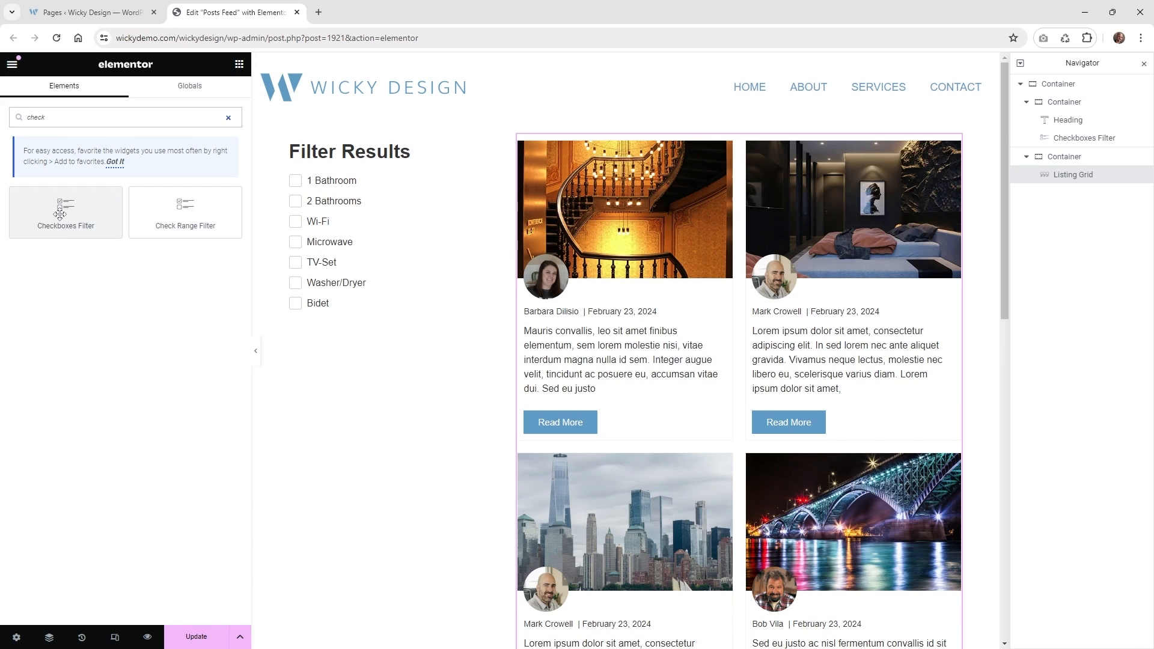
left_click_drag(64, 207, 346, 310)
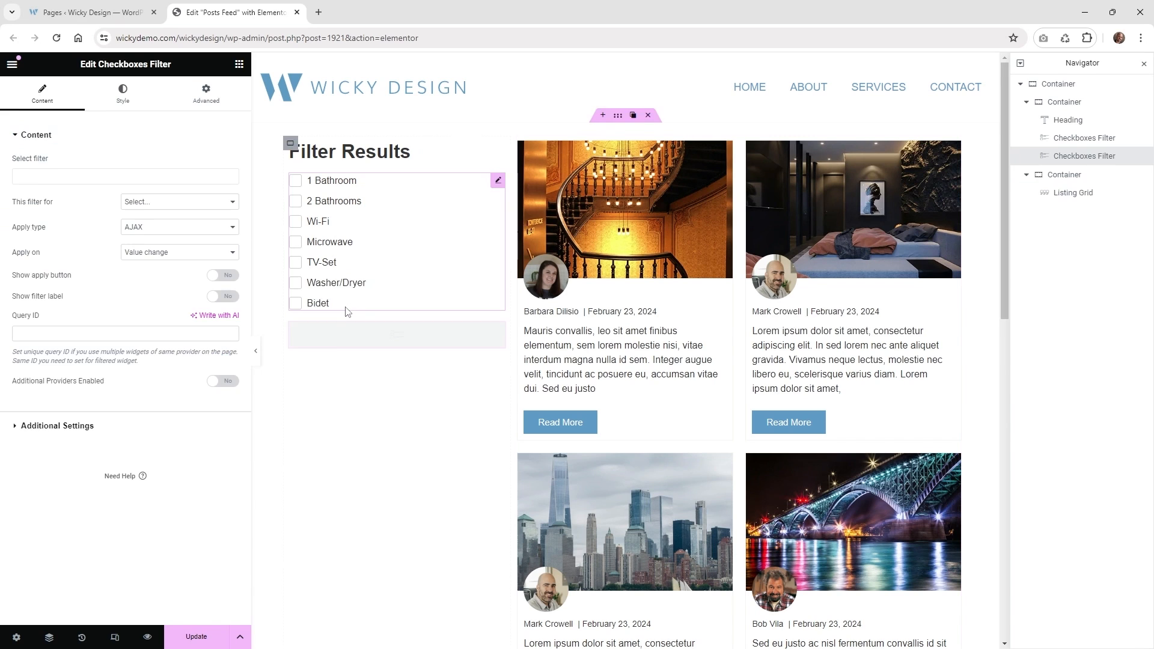
Assign the Payments filter to the new Checkboxes Filter widget
left_click(86, 172)
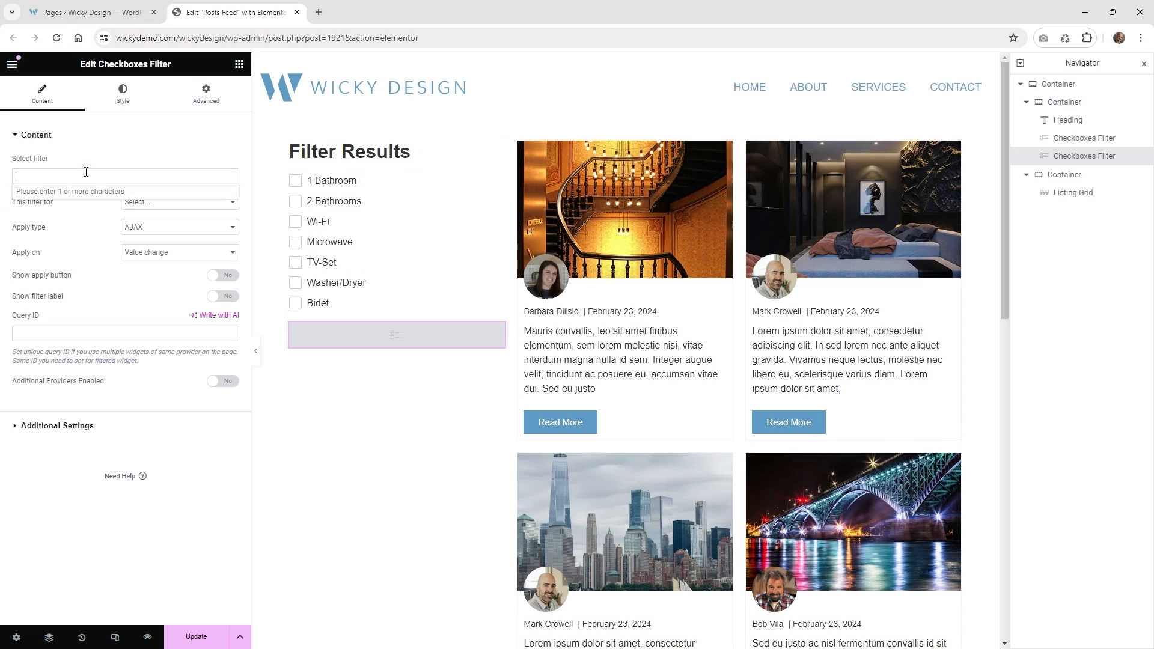
type("pay")
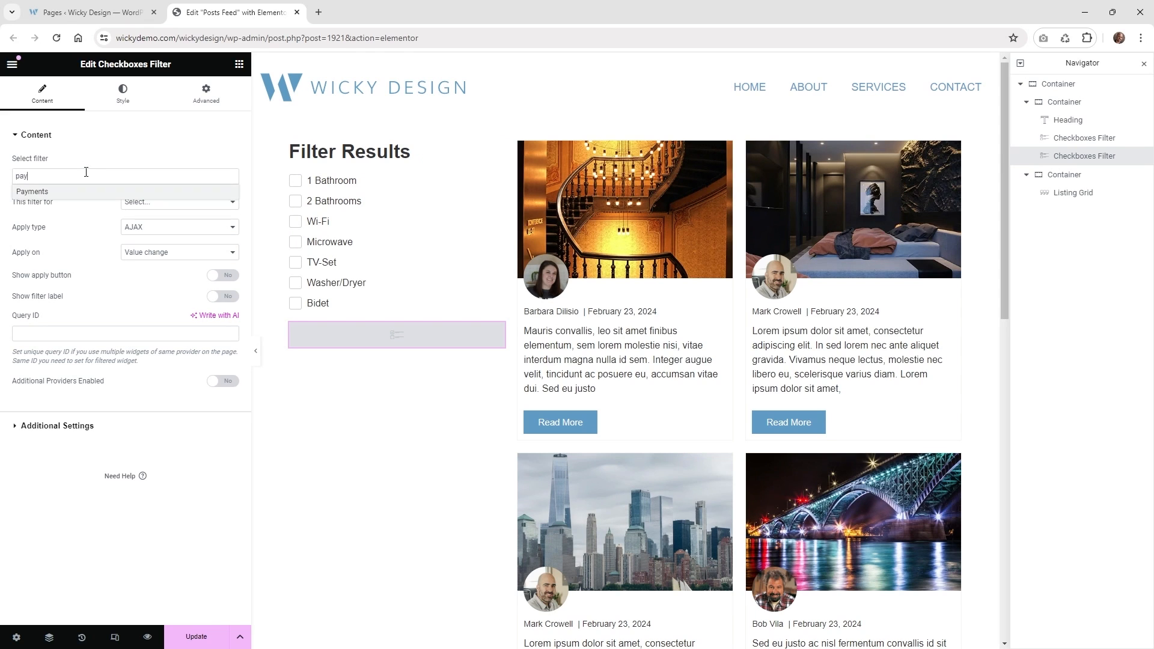
left_click(72, 191)
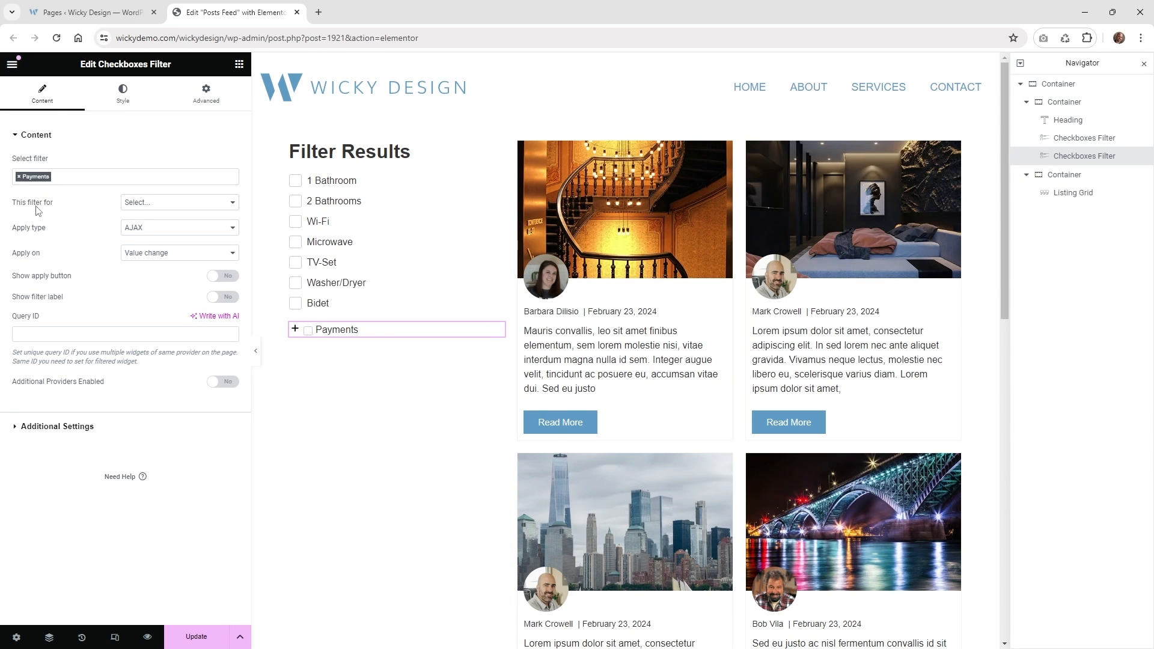
Apply the Payments filter to JetEngine, and review the Apply type and Apply on options, keeping AJAX and Value change
left_click(137, 203)
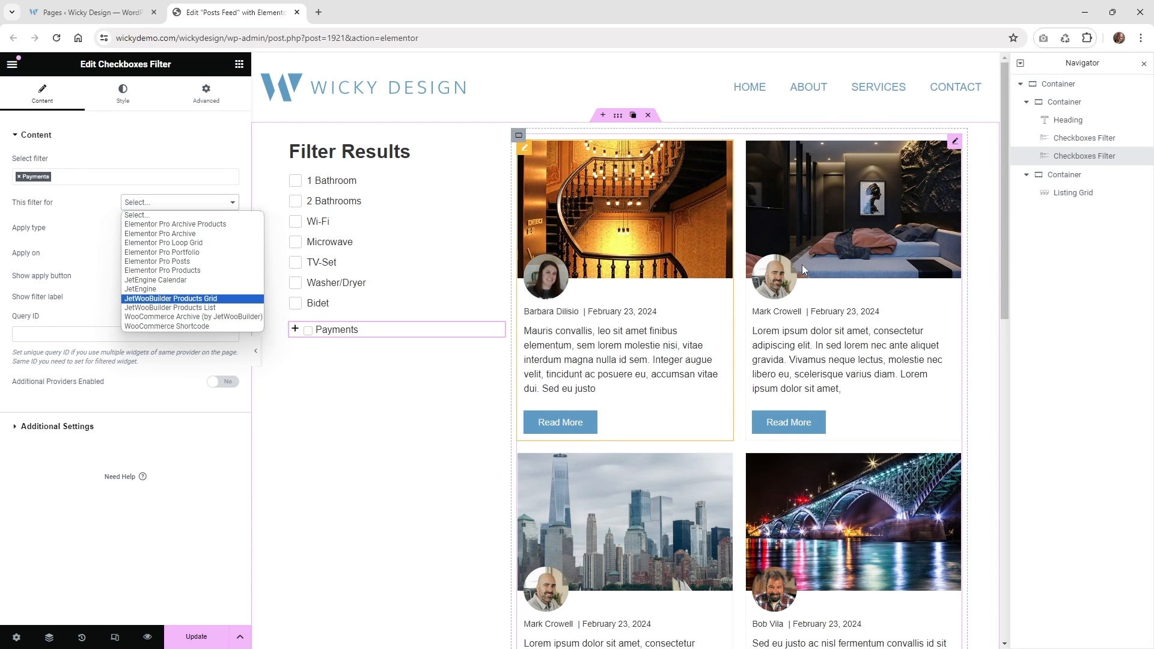
left_click(155, 291)
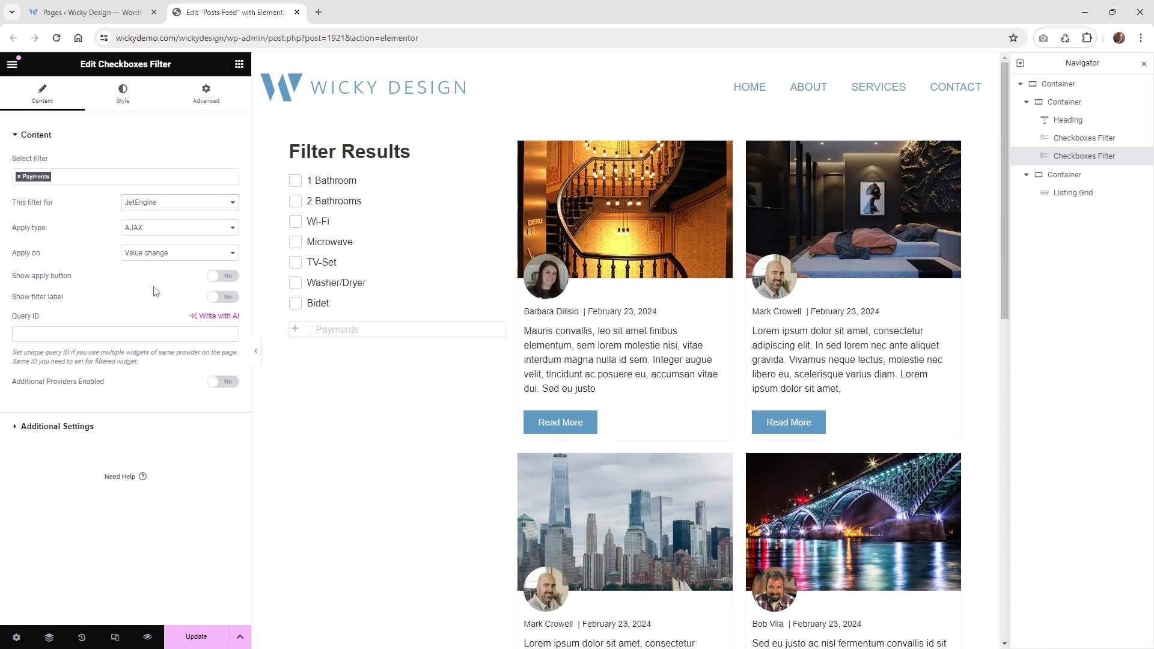
left_click(148, 232)
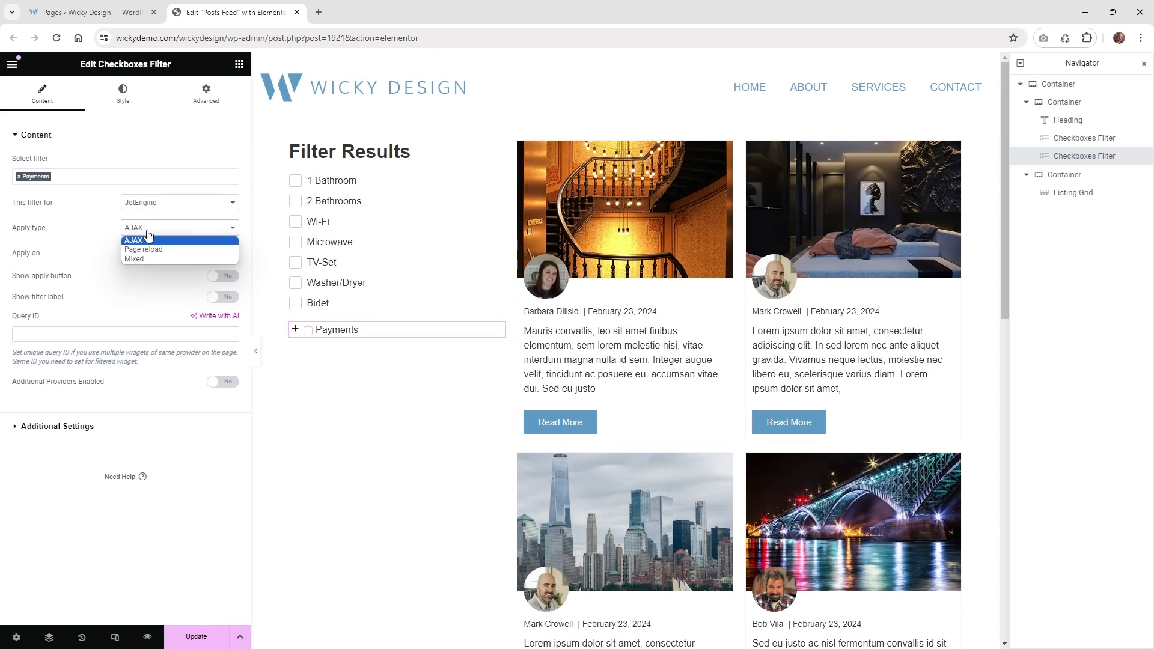
left_click(147, 230)
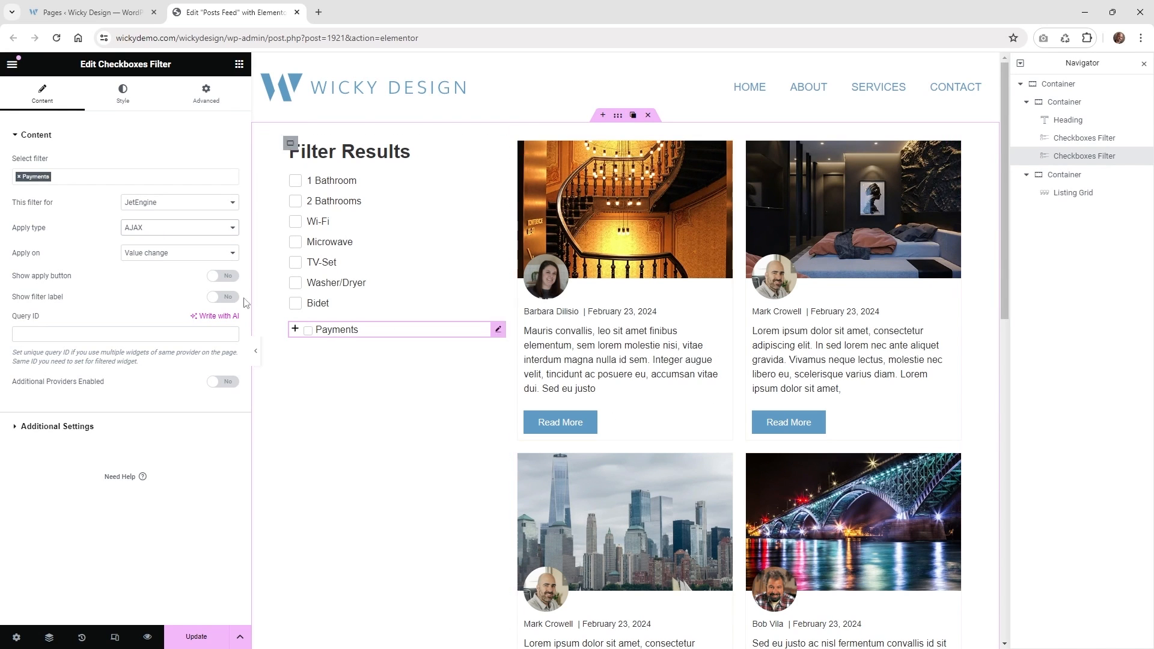
left_click(156, 229)
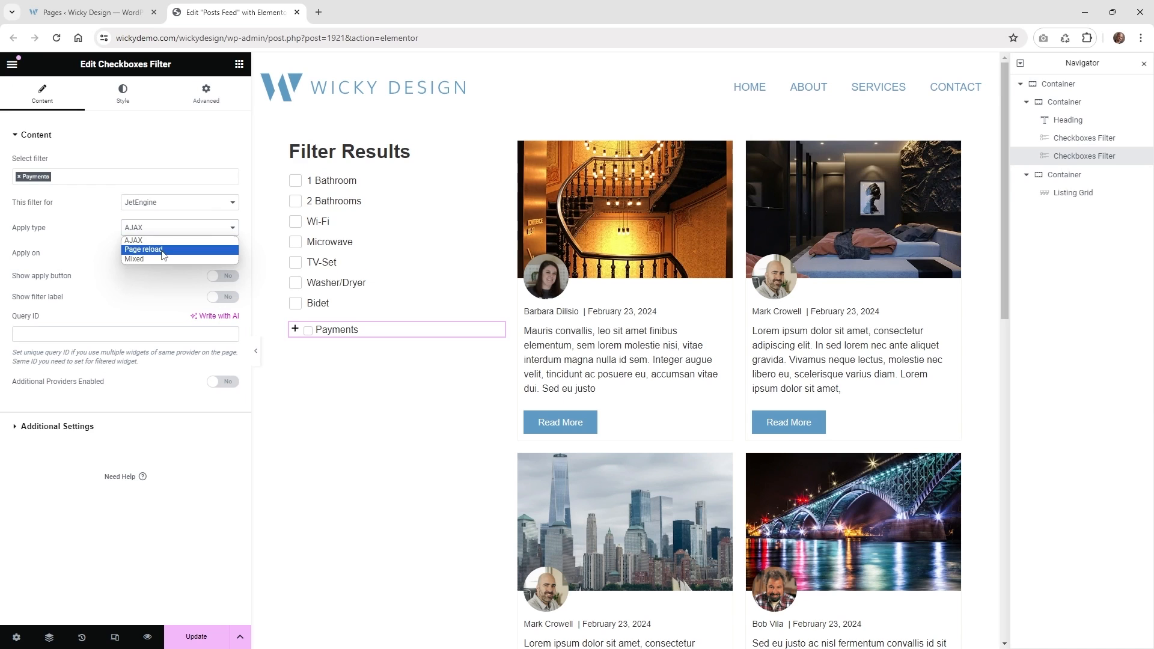
left_click(95, 256)
left_click(153, 257)
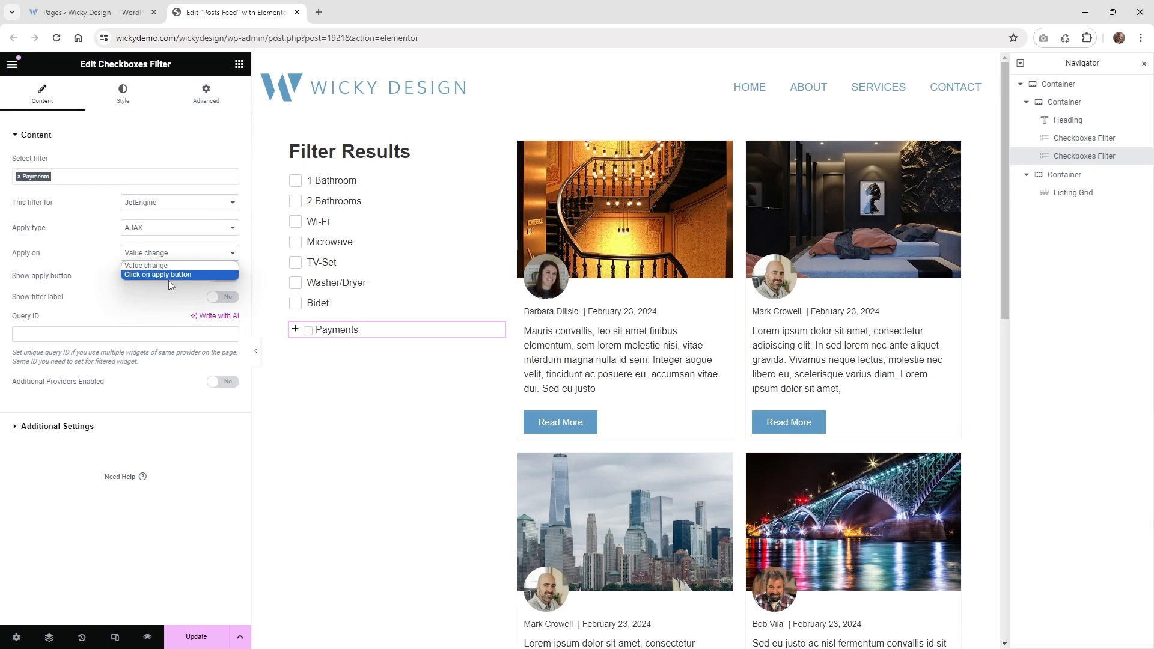
left_click(82, 280)
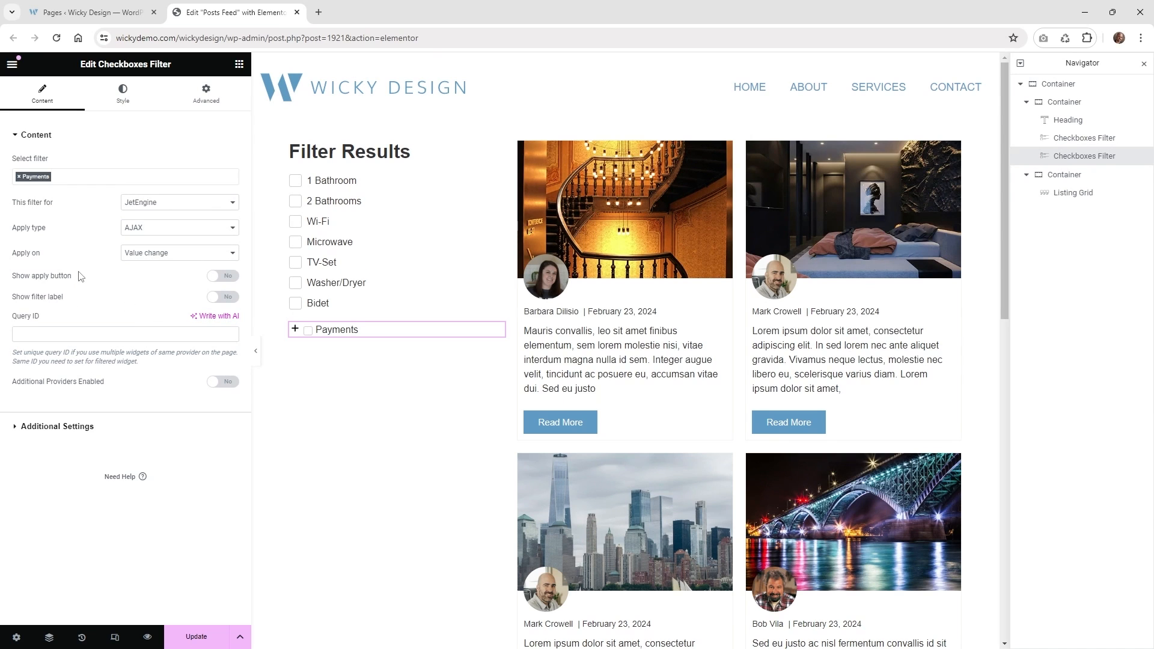
Style the Payments filter with a slightly larger collapse icon and a checkbox size of 22, and try expanding and collapsing its options
mouse_move(501, 332)
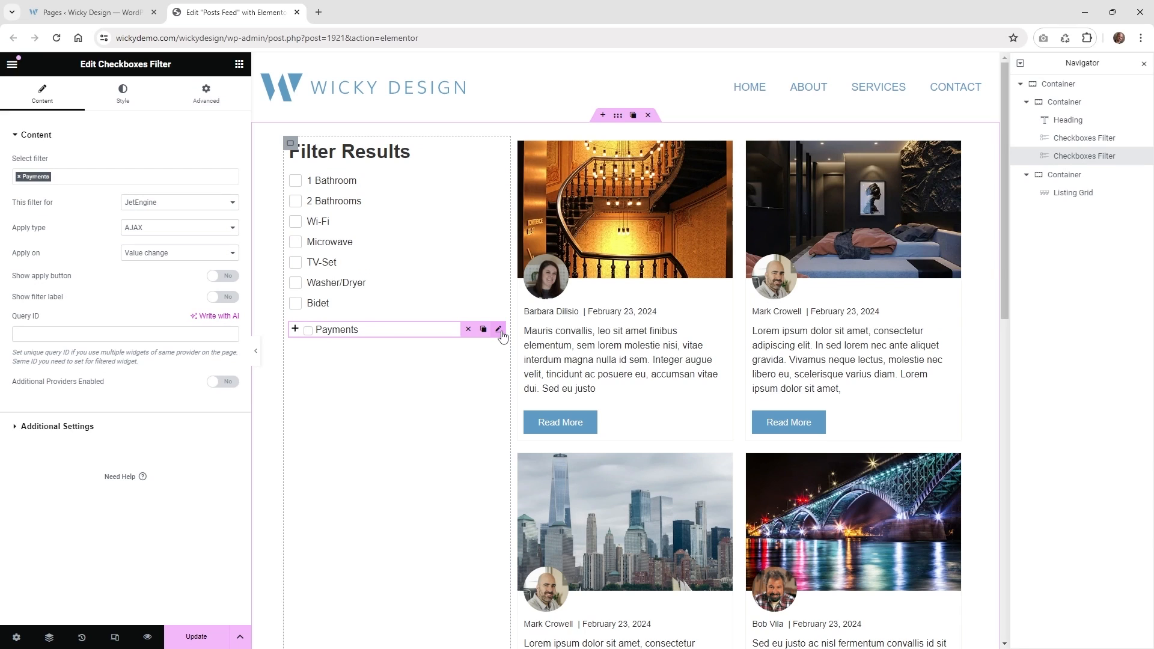
left_click(121, 100)
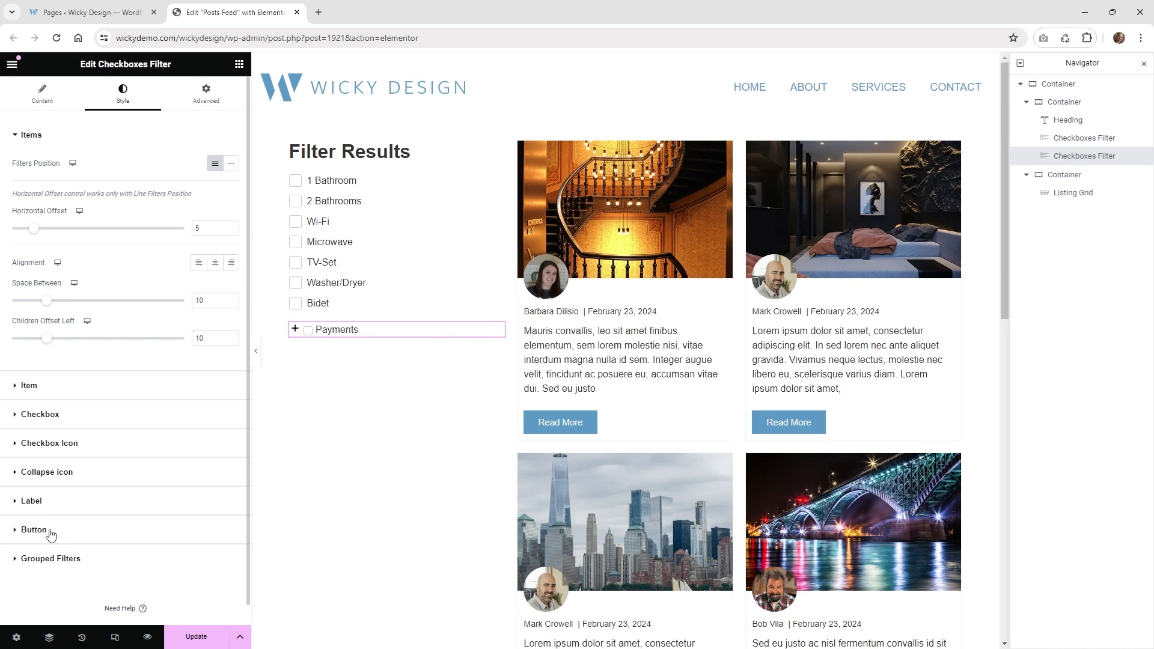
left_click(46, 472)
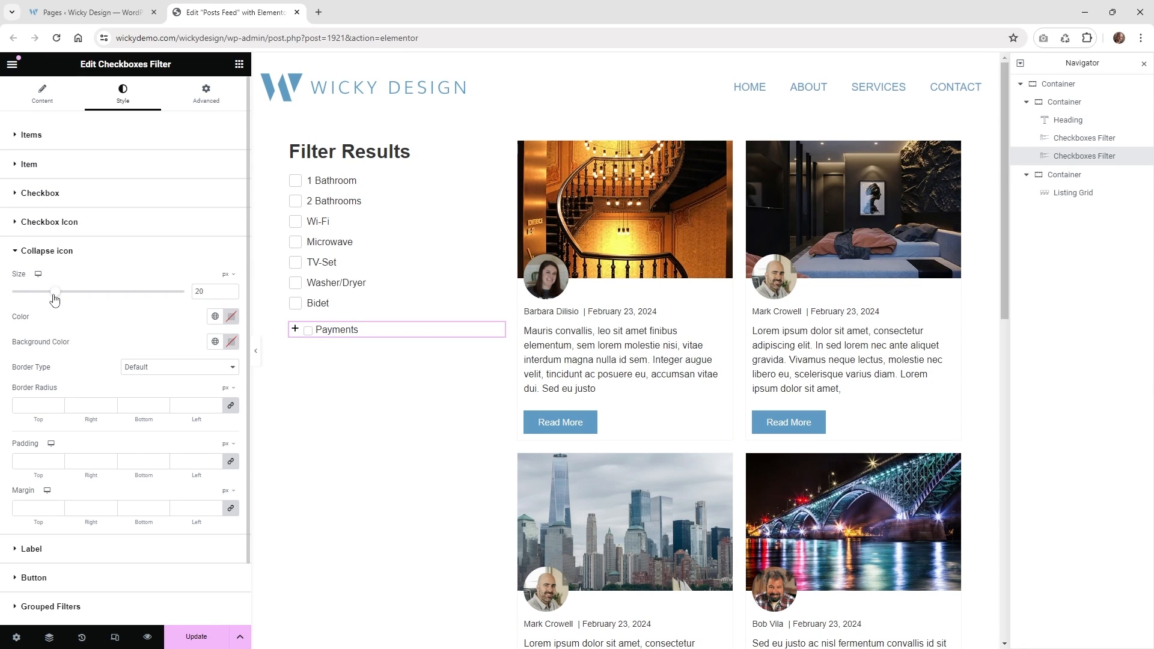
left_click_drag(54, 299, 81, 305)
left_click(47, 201)
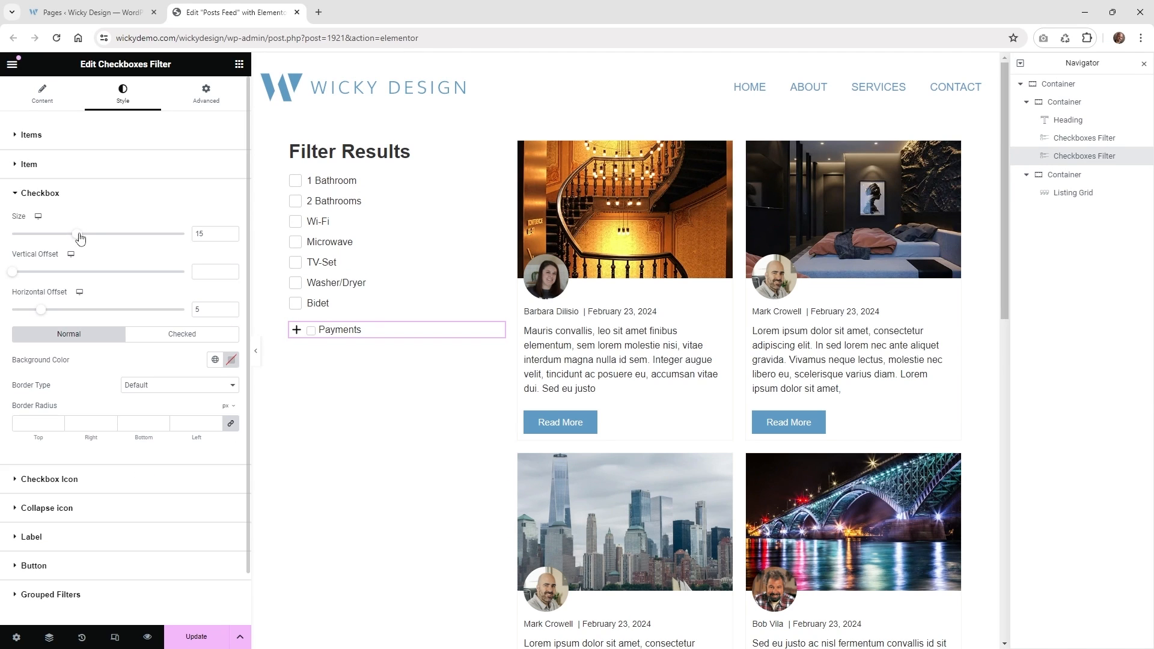
left_click_drag(82, 242, 109, 244)
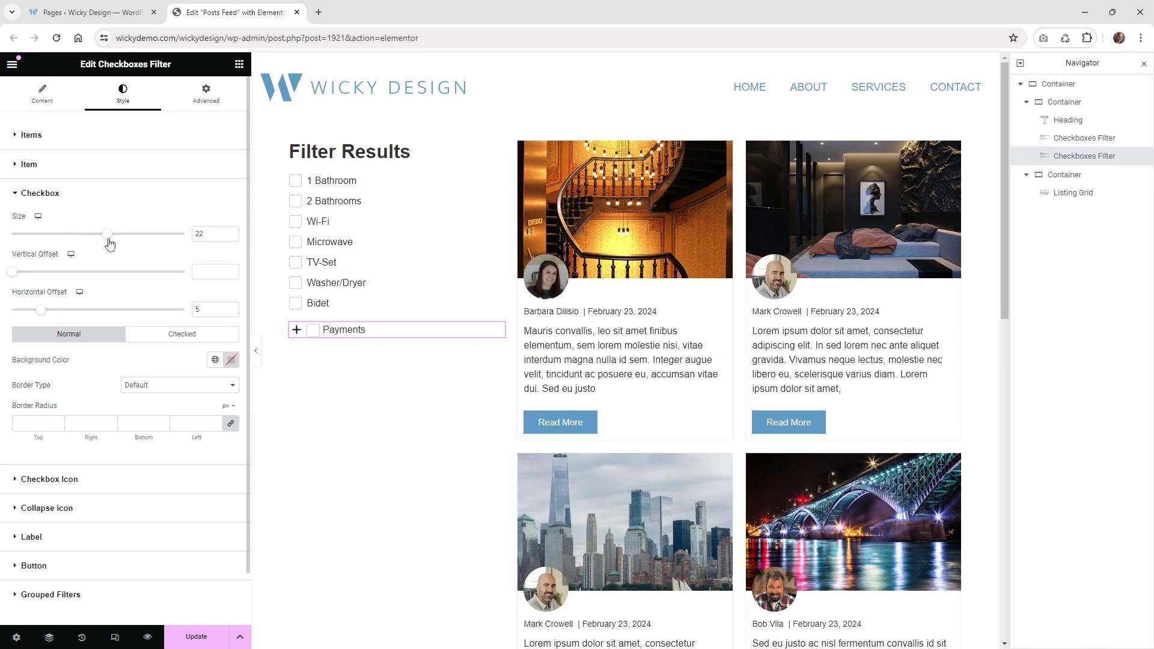
left_click(296, 330)
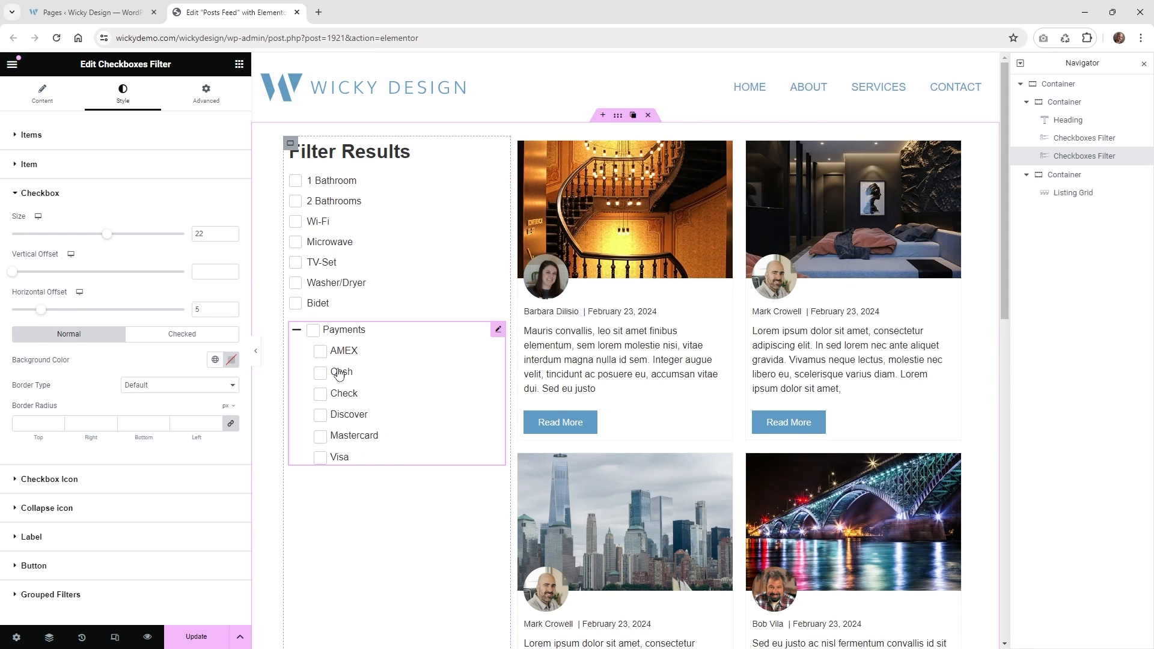
left_click(296, 330)
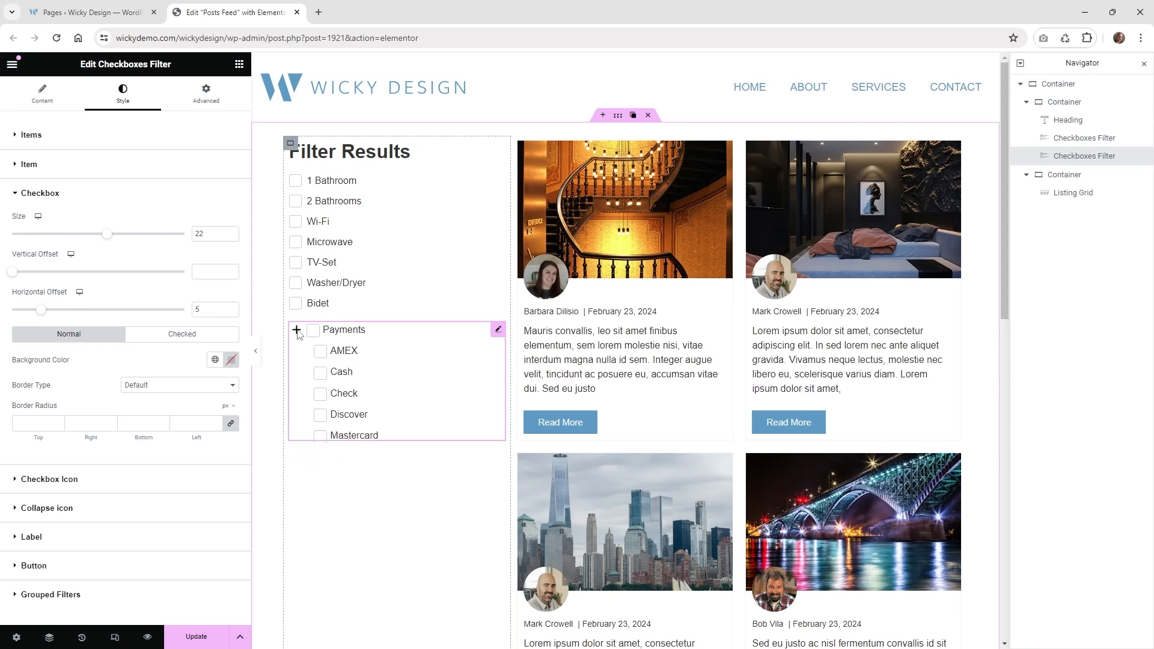
Update the Posts Feed page and preview it to test expanding and collapsing the Payments options
left_click(197, 638)
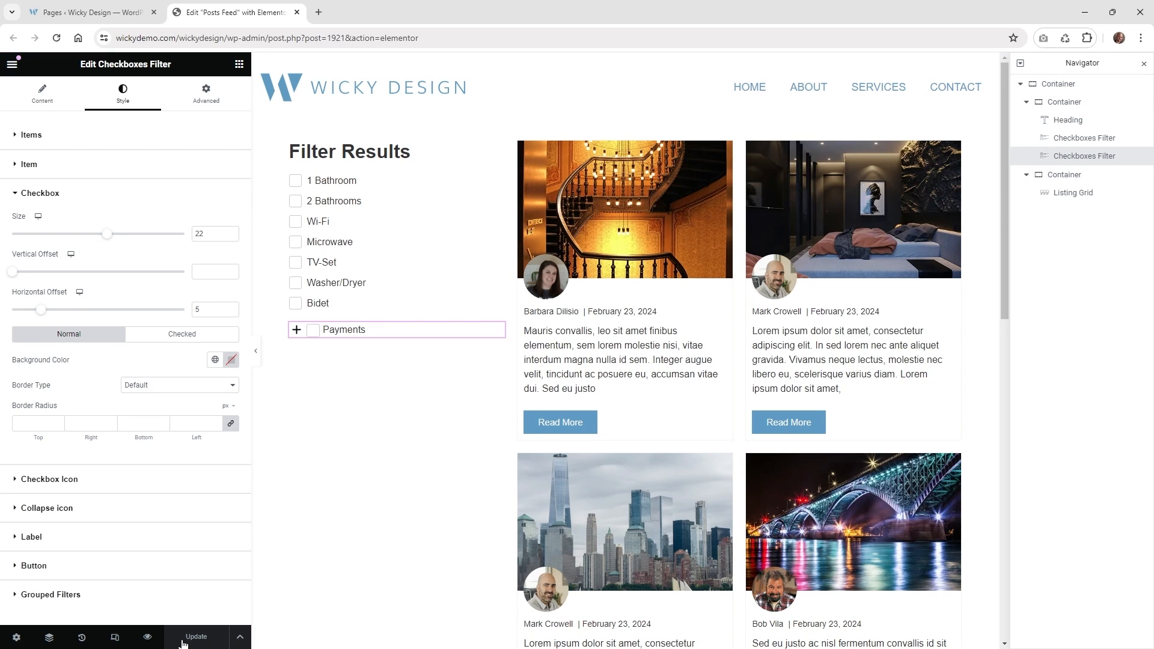
left_click(148, 638)
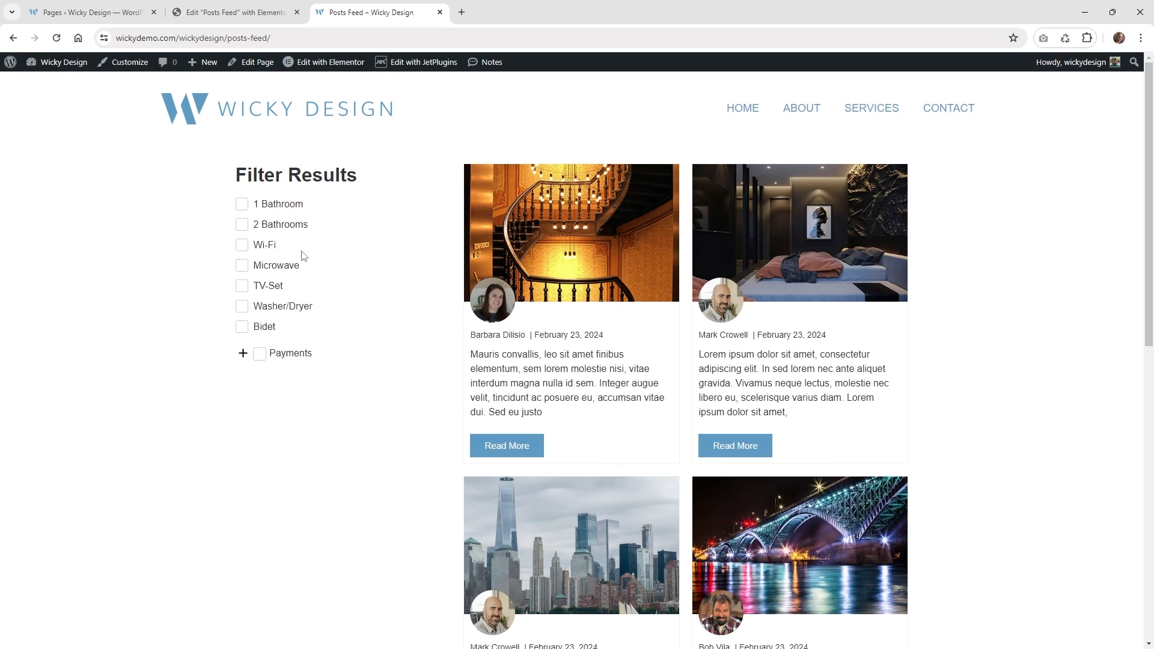
left_click(243, 354)
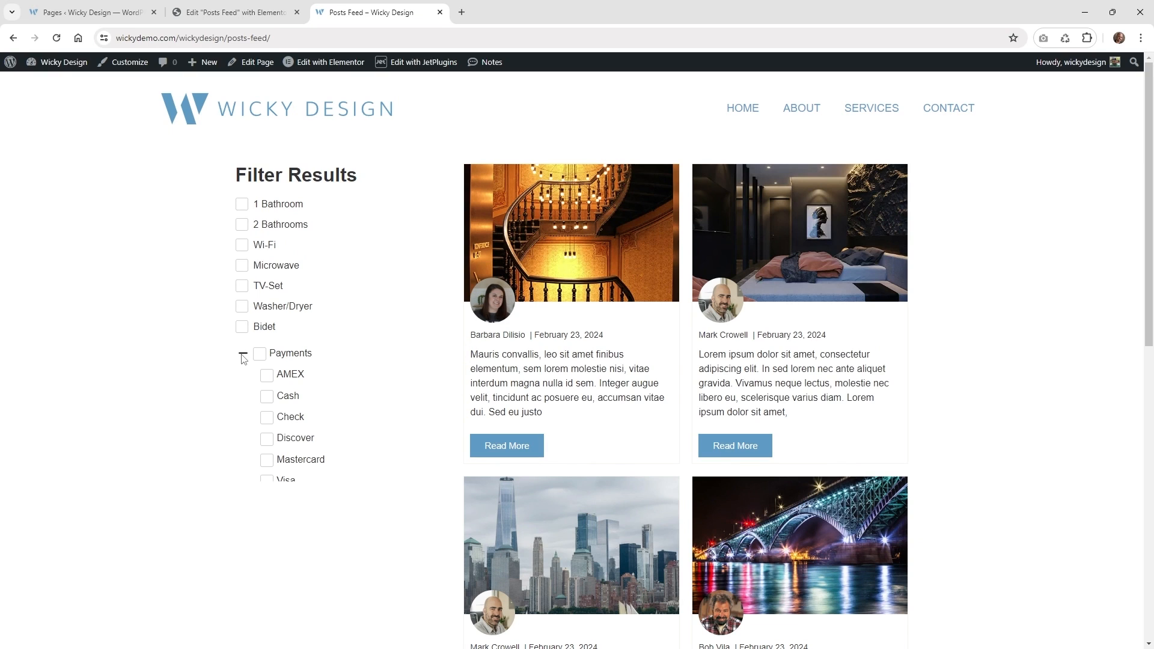
left_click(243, 355)
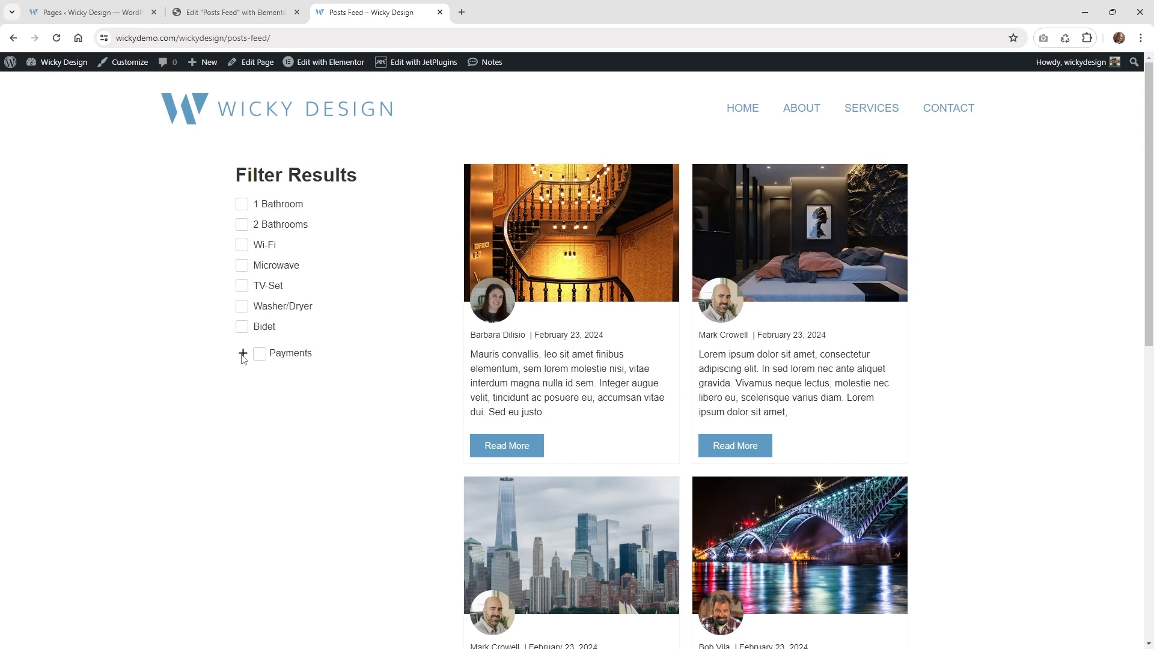
left_click(243, 355)
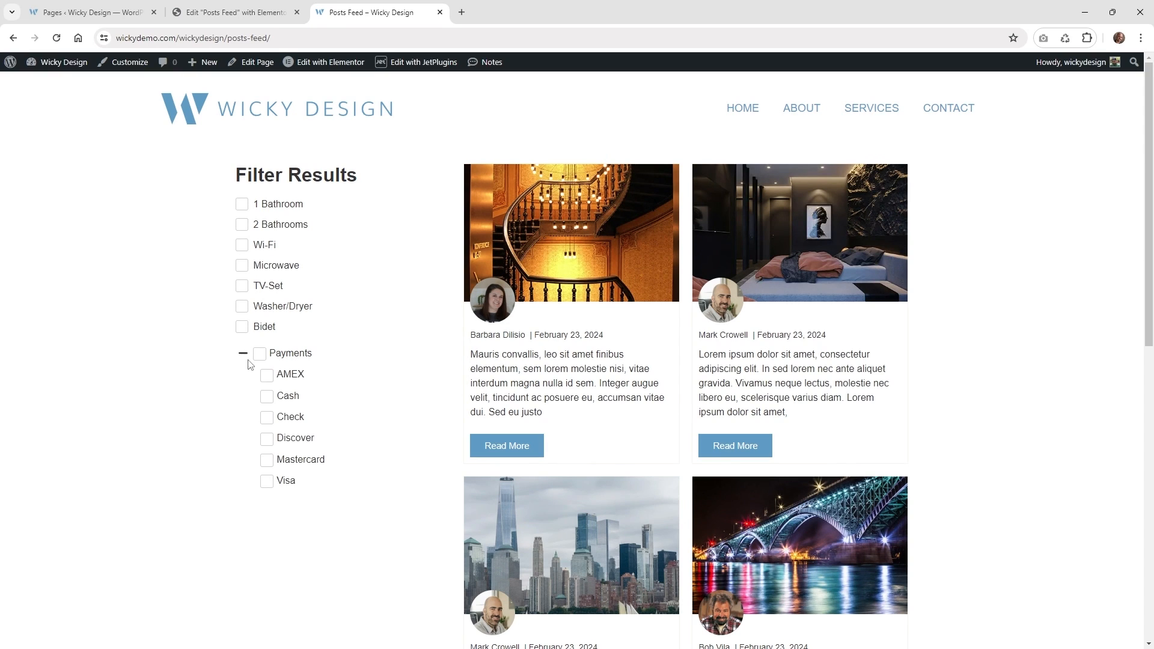
Test the payment filters with Check alone, Cash alone, and Cash combined with Discover, and clear the selections
left_click(294, 420)
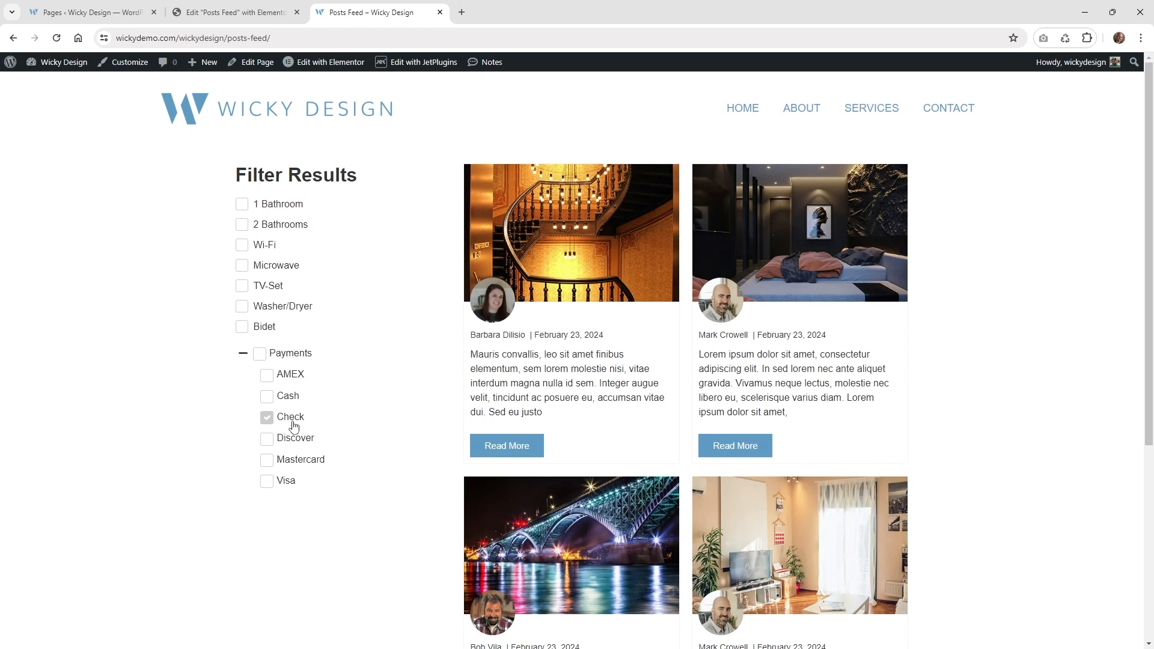
left_click(294, 421)
left_click(289, 398)
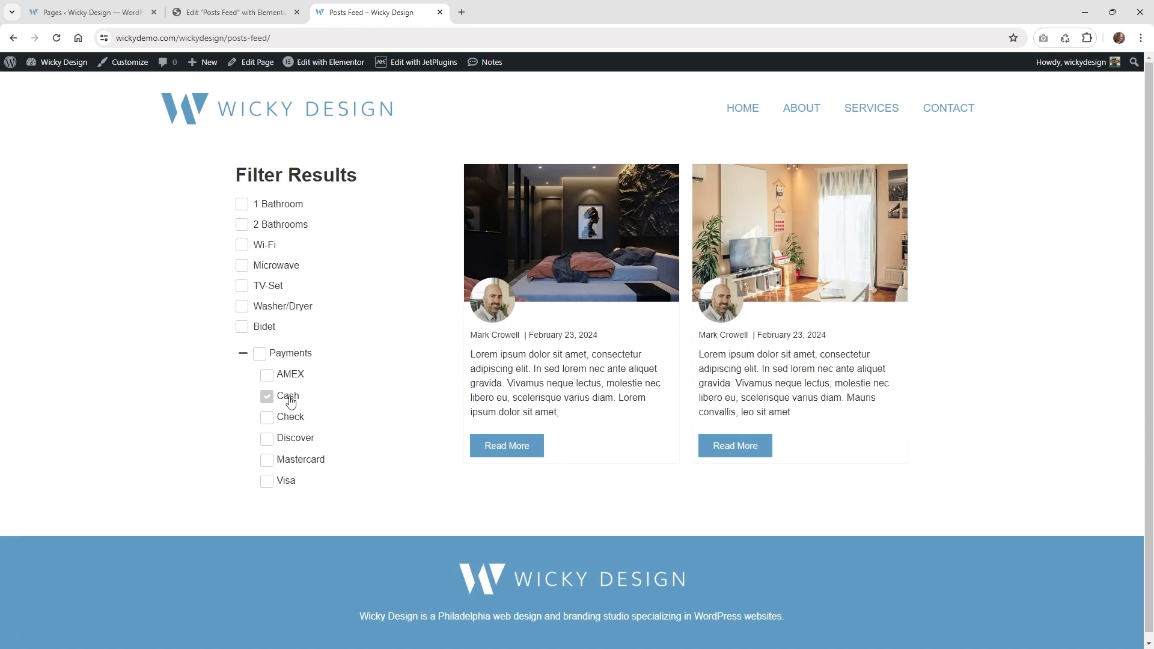
left_click(295, 438)
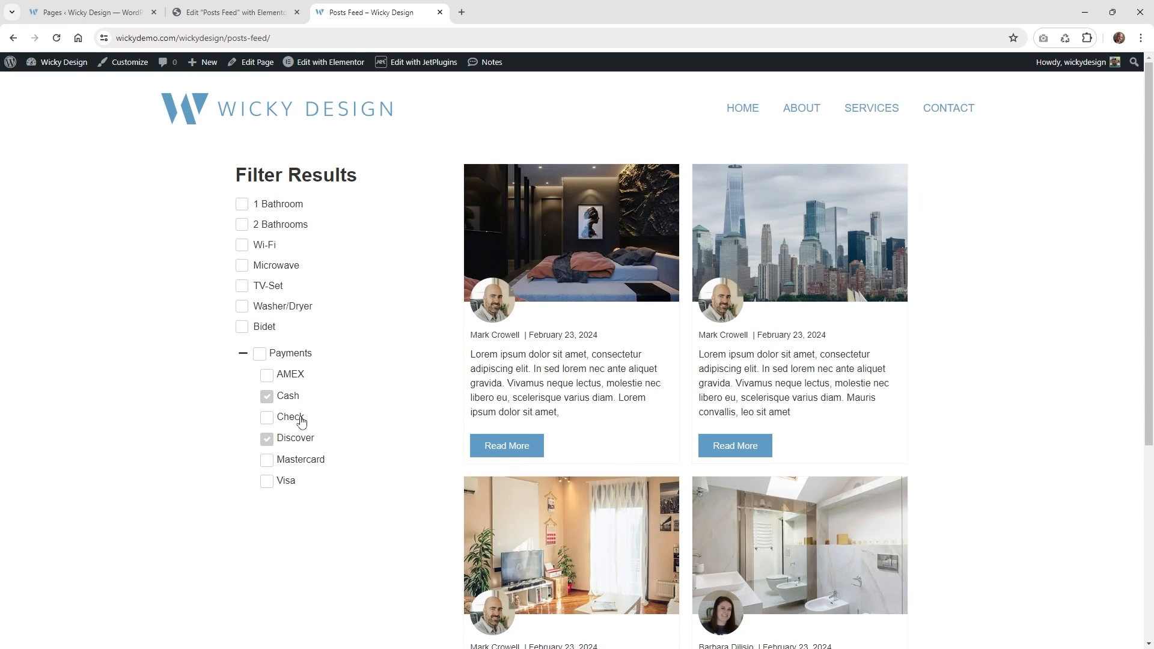
left_click(290, 398)
left_click(294, 438)
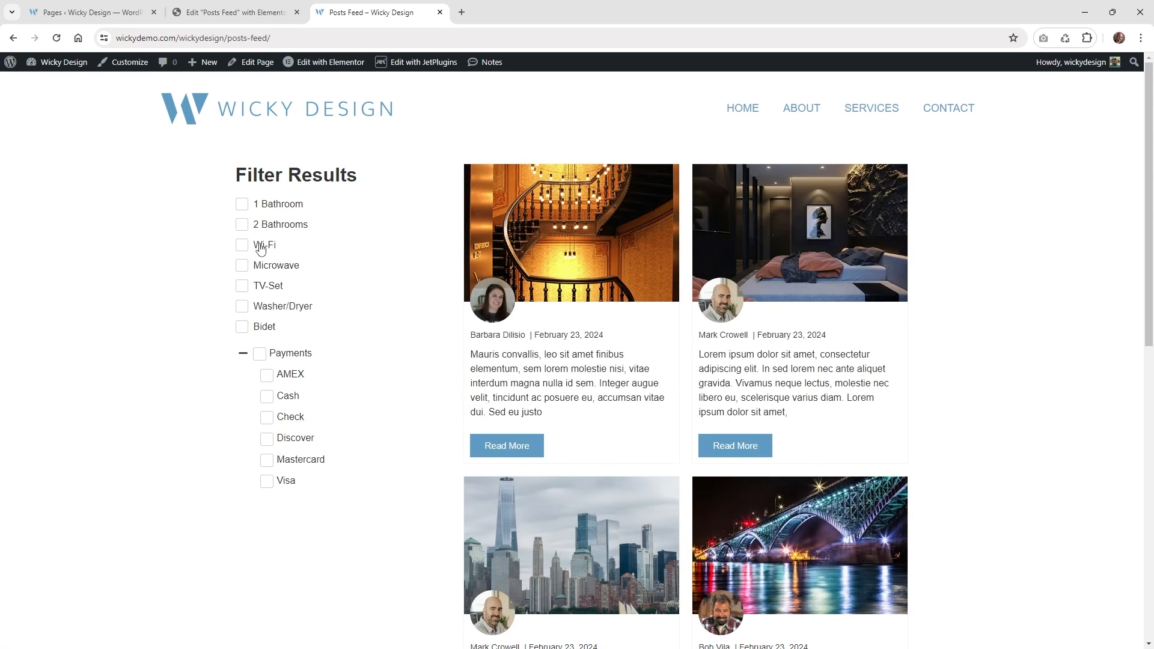
Test Wi-Fi combined with Cash on the posts, clear both filters and collapse the Payments options
left_click(260, 248)
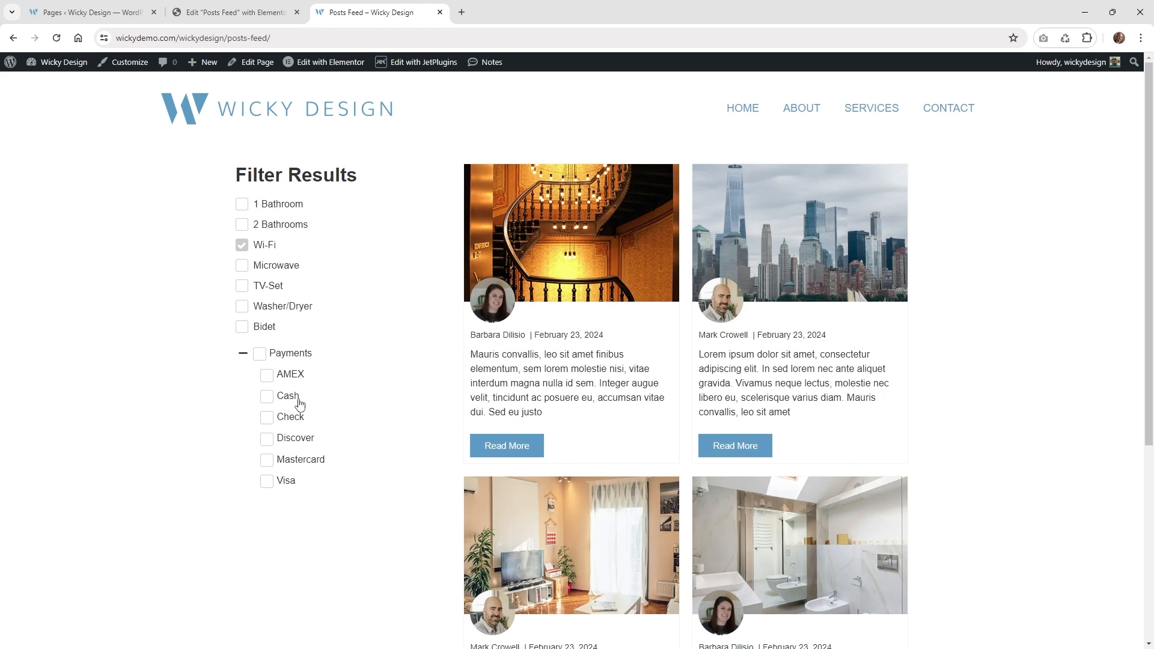
left_click(290, 400)
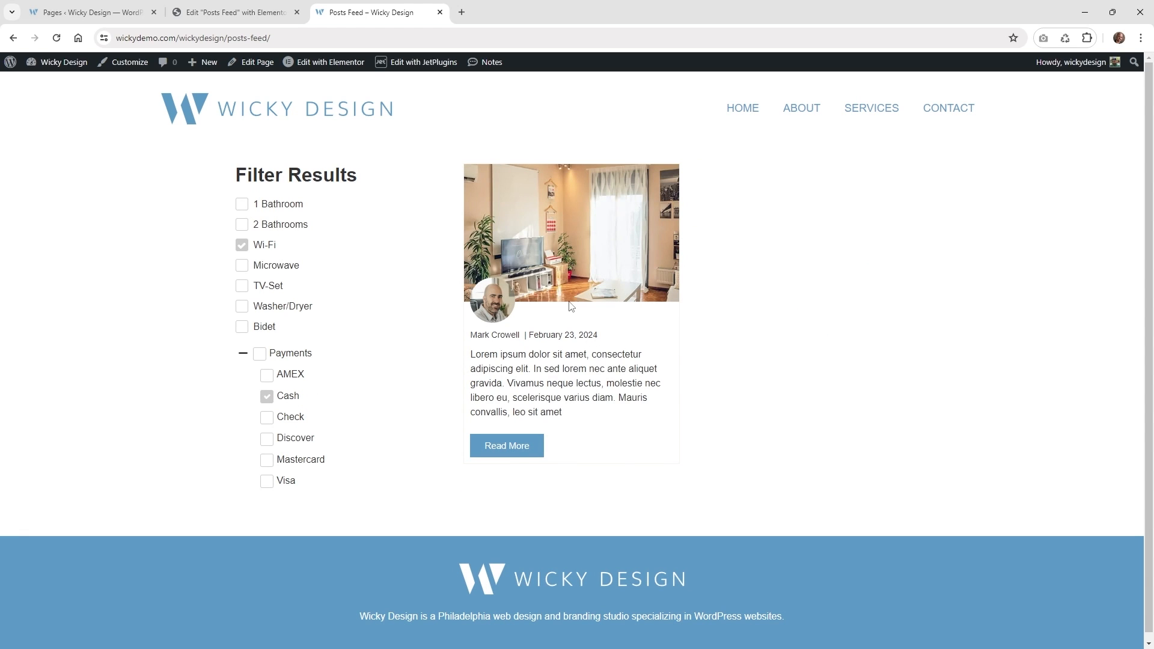
left_click(251, 247)
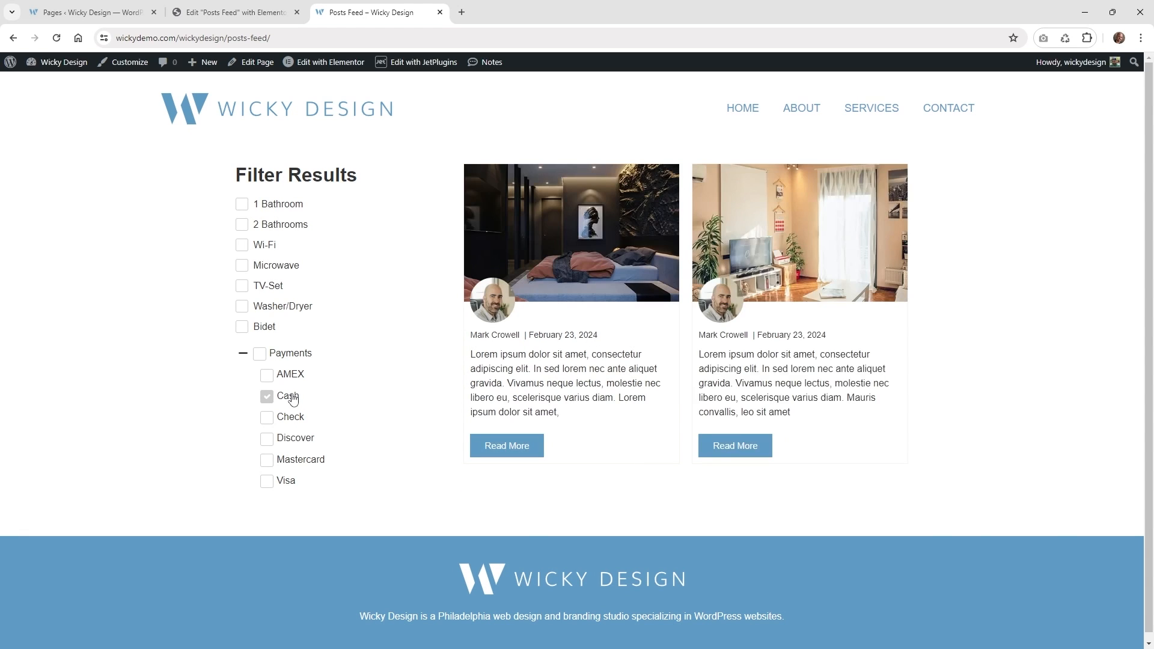
left_click(292, 400)
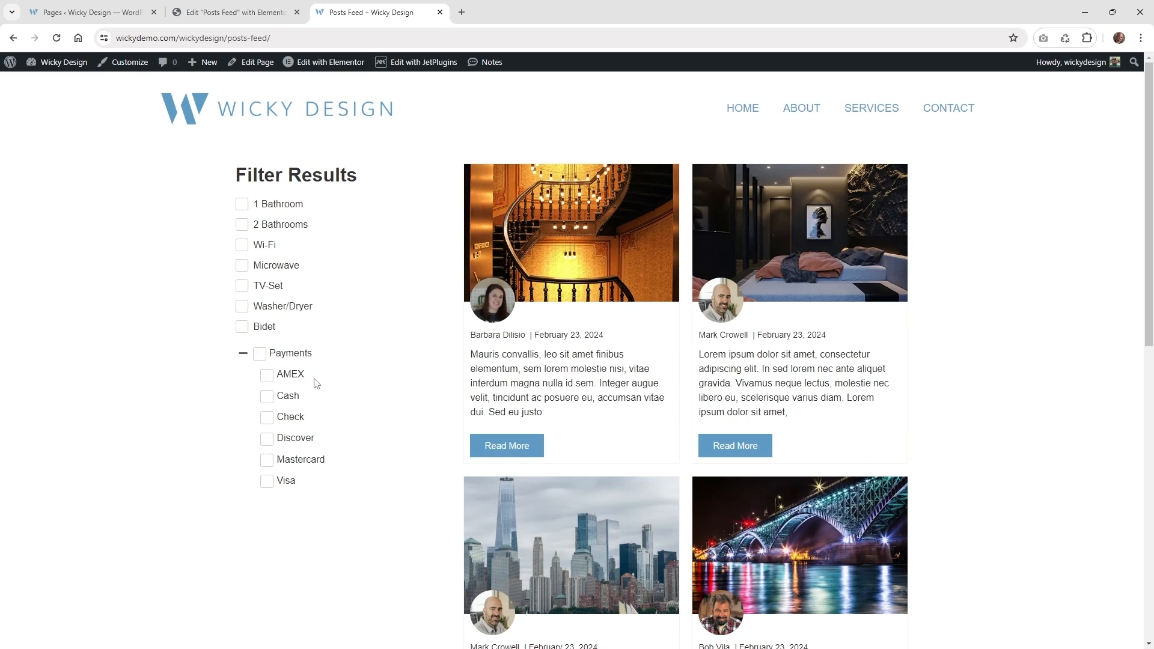
left_click(243, 354)
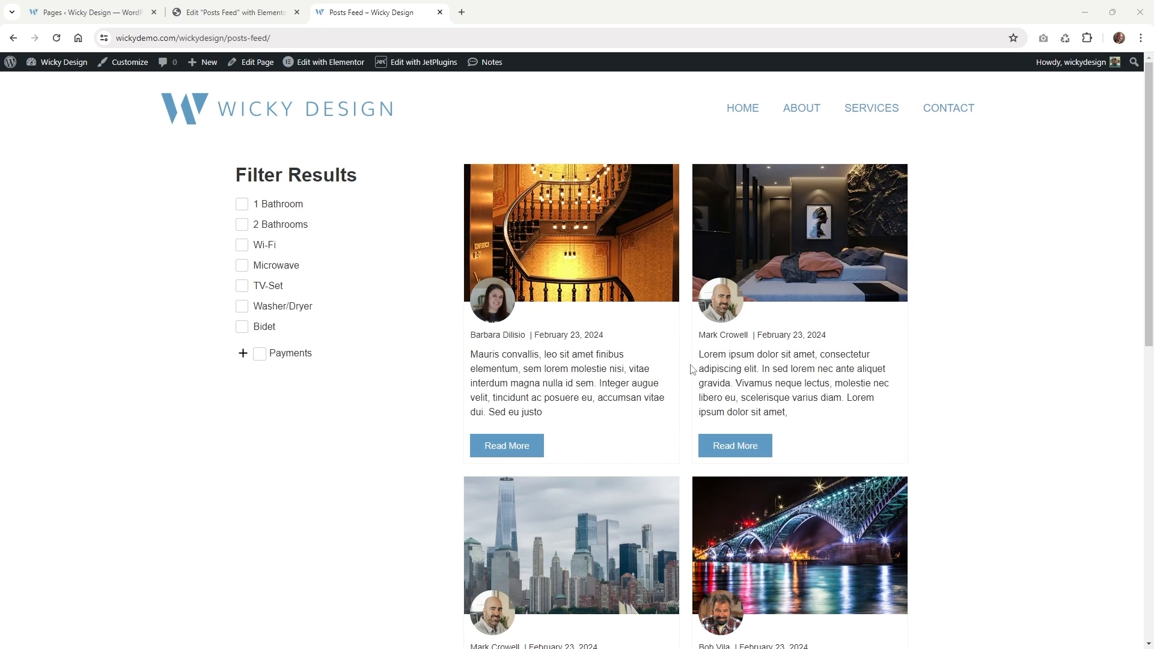